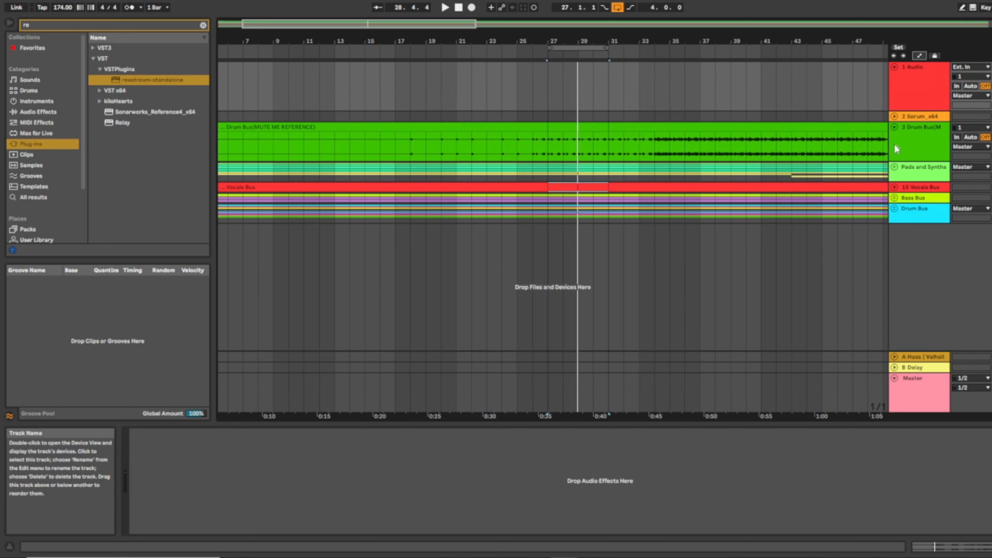
- Delete the Drum Bus (MUTE ME REFERENCE) audio clip together with its track
left_click(895, 166)
left_click(894, 166)
left_click(851, 127)
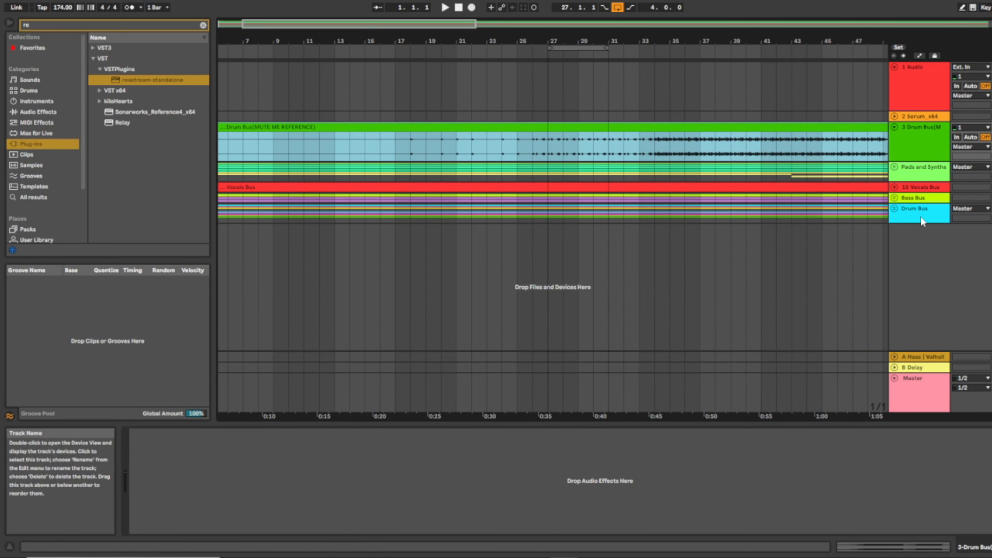
key("Delete")
left_click(912, 132)
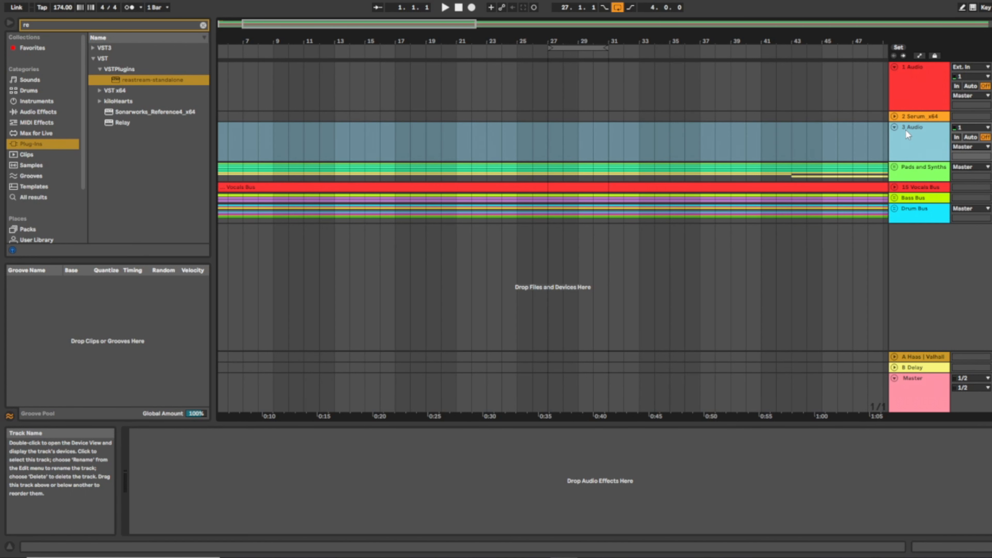
key("Delete")
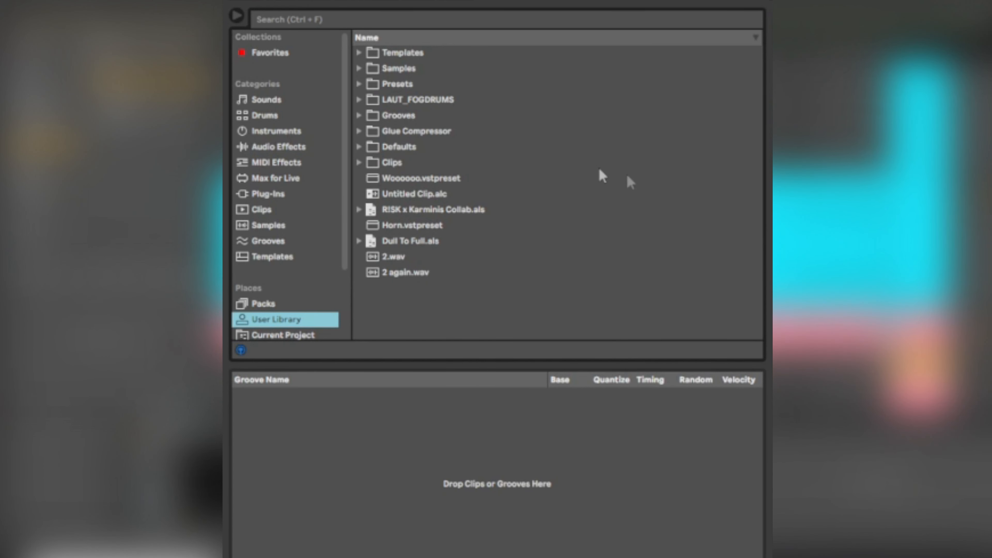
- Examine the Tops, Snares, Kicks and Full Drum Loops subfolders of the LAUT_FOGDRUMS sample pack in the User Library
left_click(360, 100)
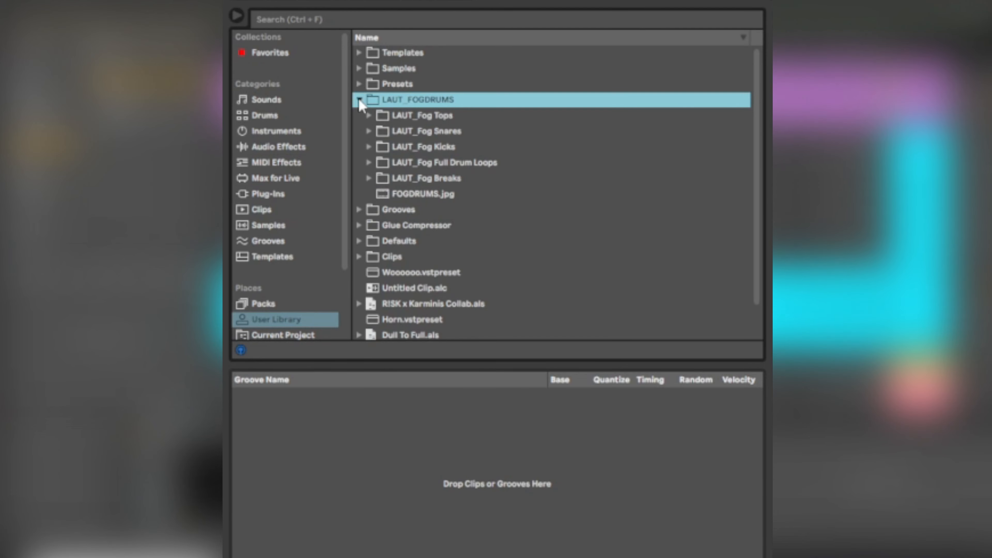
left_click(368, 115)
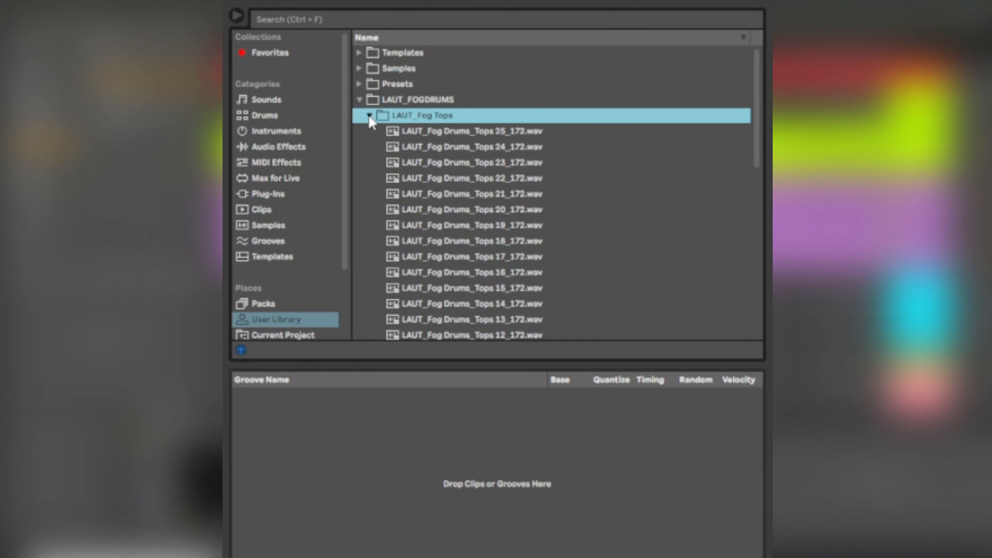
left_click(369, 115)
left_click(368, 131)
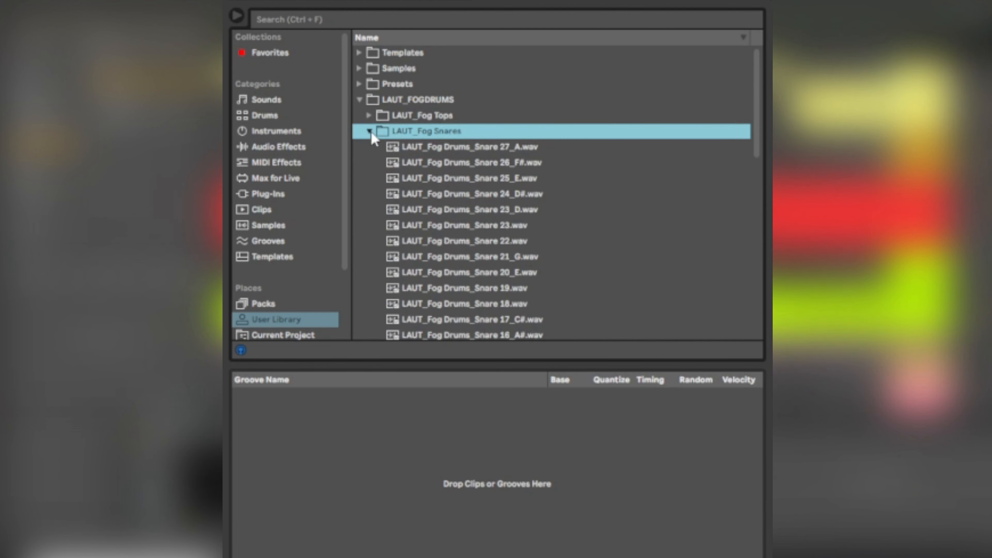
left_click(370, 132)
left_click(370, 145)
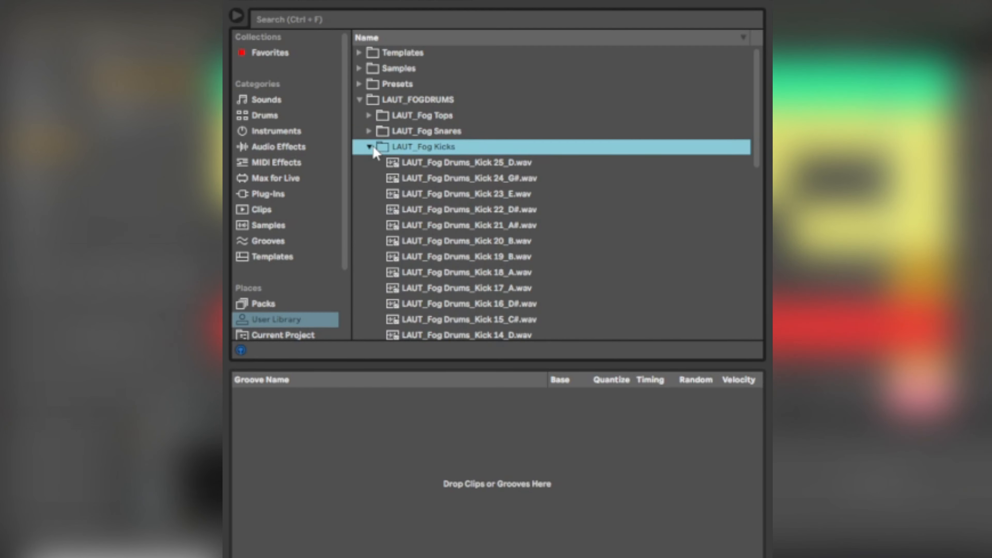
left_click(370, 146)
left_click(370, 163)
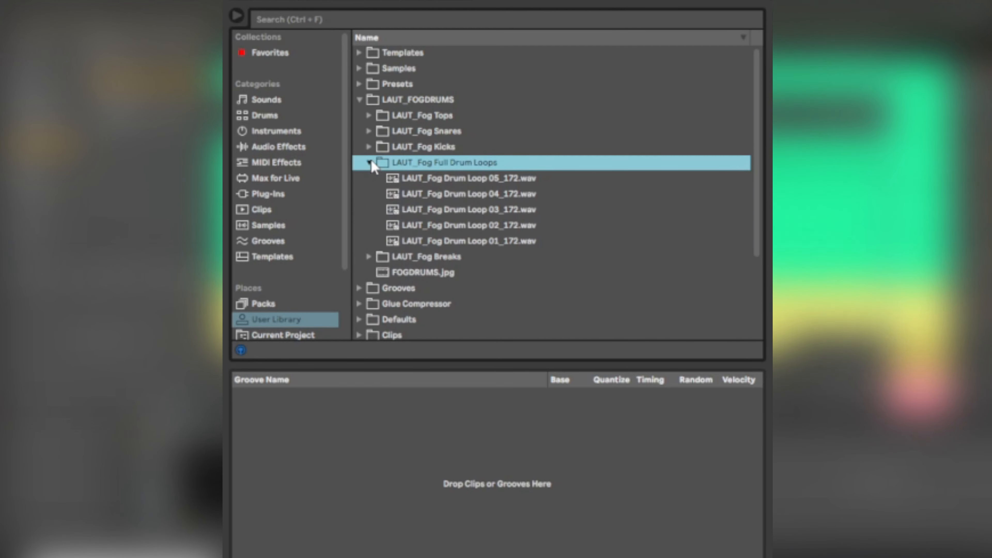
left_click(370, 163)
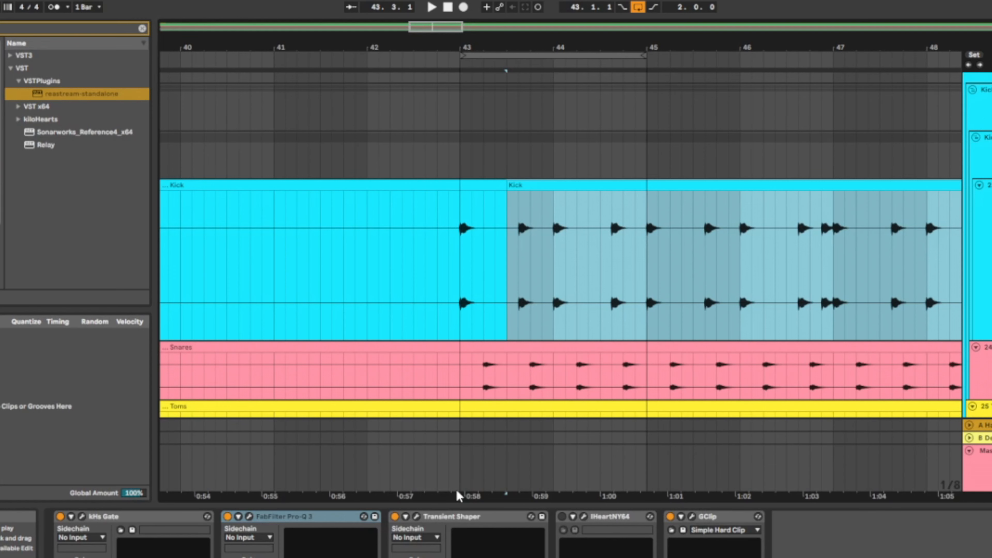
- Inspect the individual EQ bands of FabFilter Pro-Q 3 on the Kick track and open the track's Transient Shaper
left_click(249, 517)
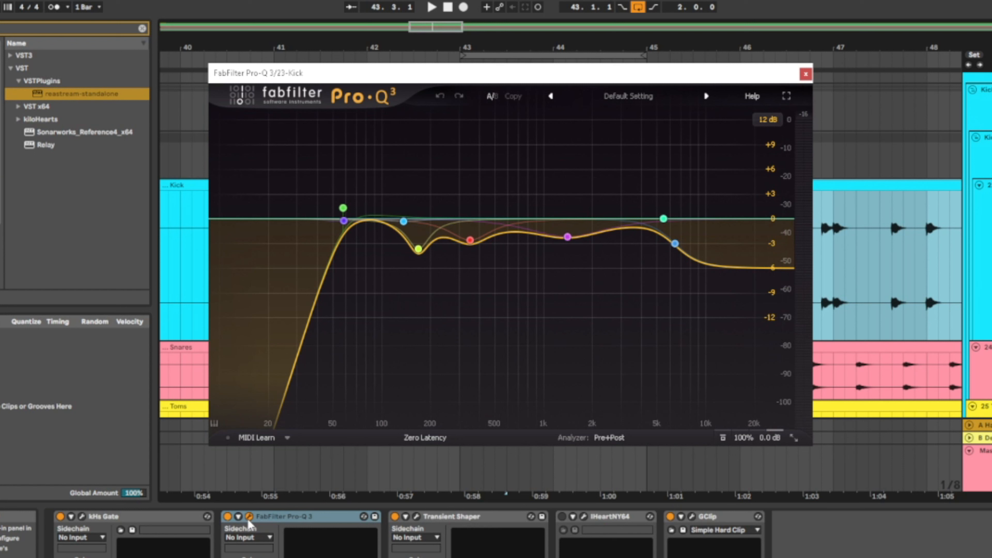
mouse_move(348, 226)
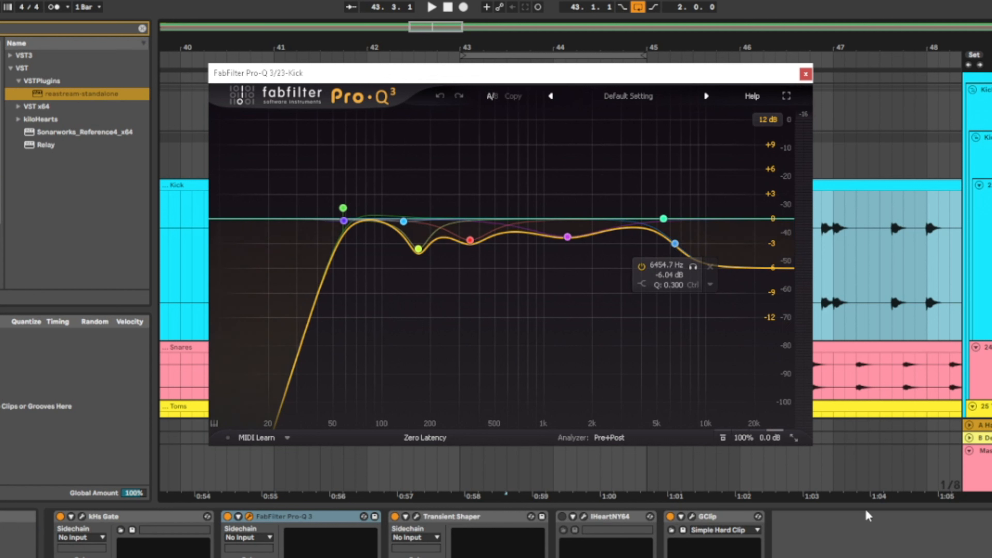
mouse_move(569, 239)
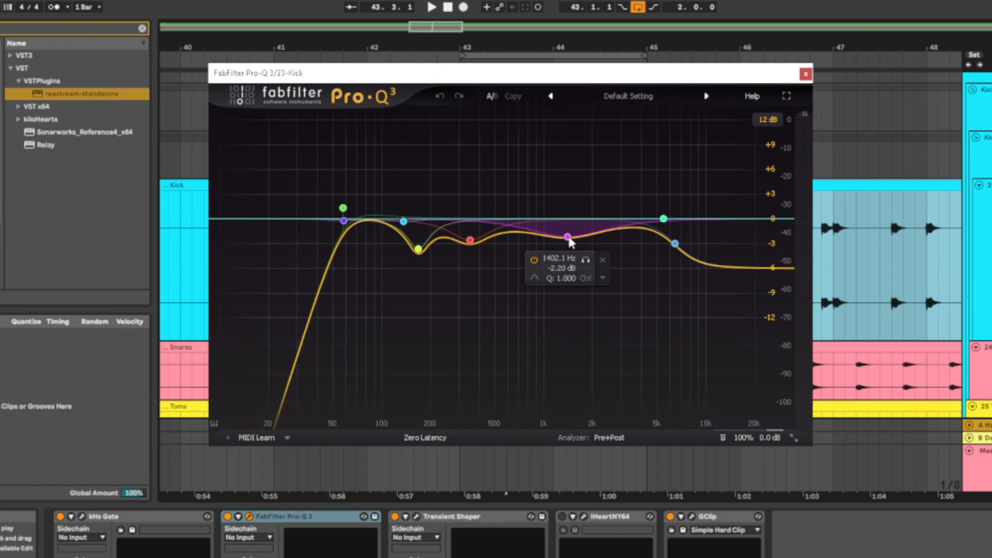
mouse_move(477, 246)
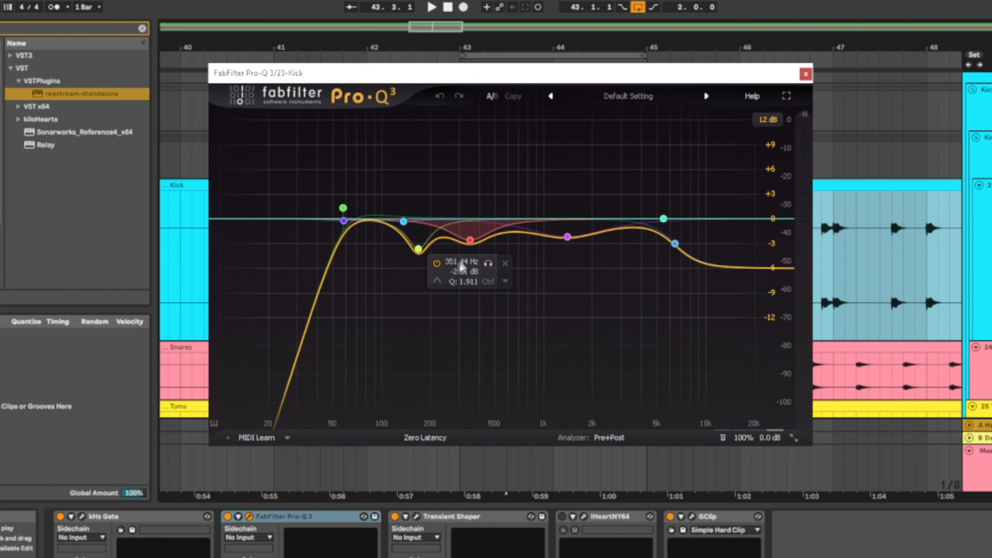
mouse_move(419, 256)
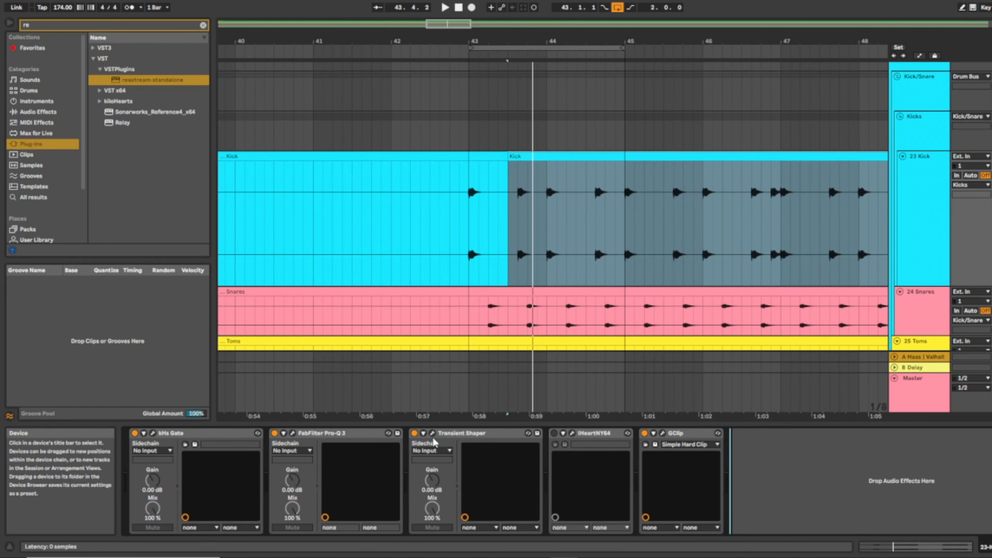
left_click(432, 434)
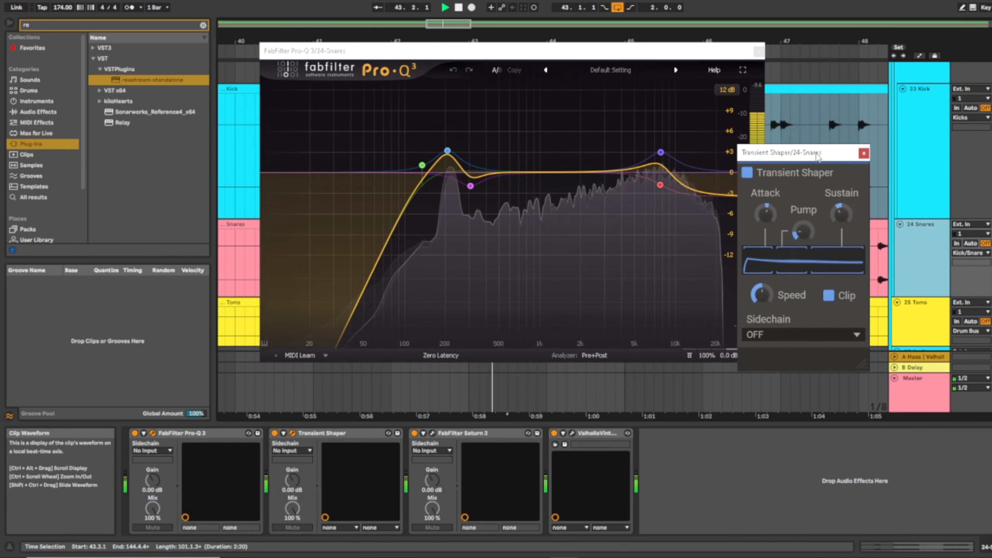
- Open the FabFilter Saturn saturation and the Valhalla reverb on the Snares track during playback
left_click(433, 433)
left_click_drag(250, 53, 460, 90)
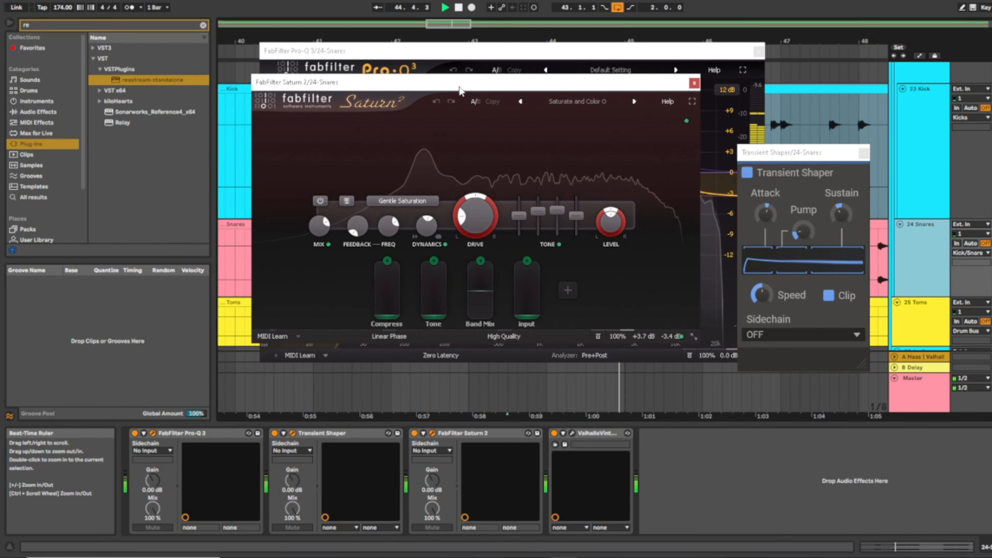
left_click(572, 434)
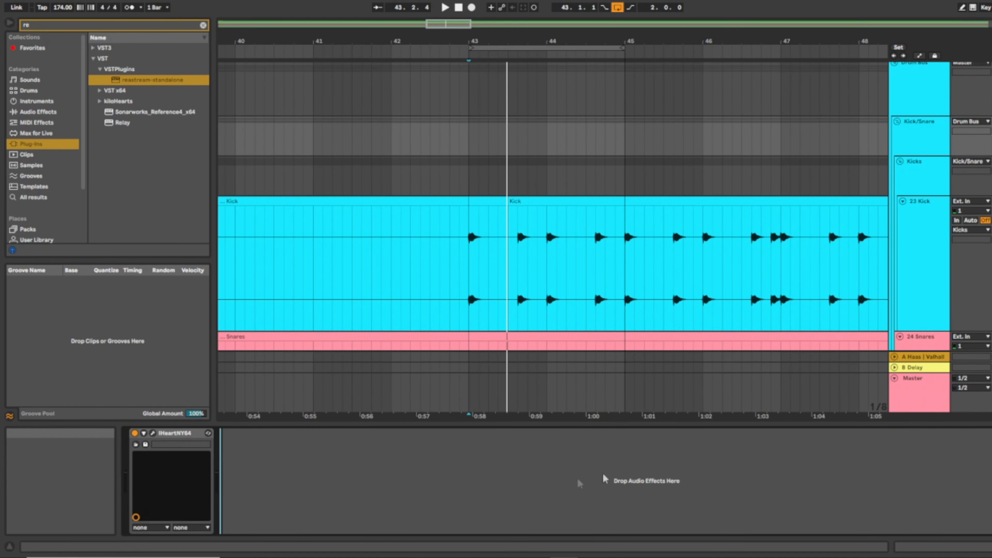
- Open the I Heart NY parallel compressor on the Kick/Snare group and audition its signal during playback with the solo switch
left_click(153, 434)
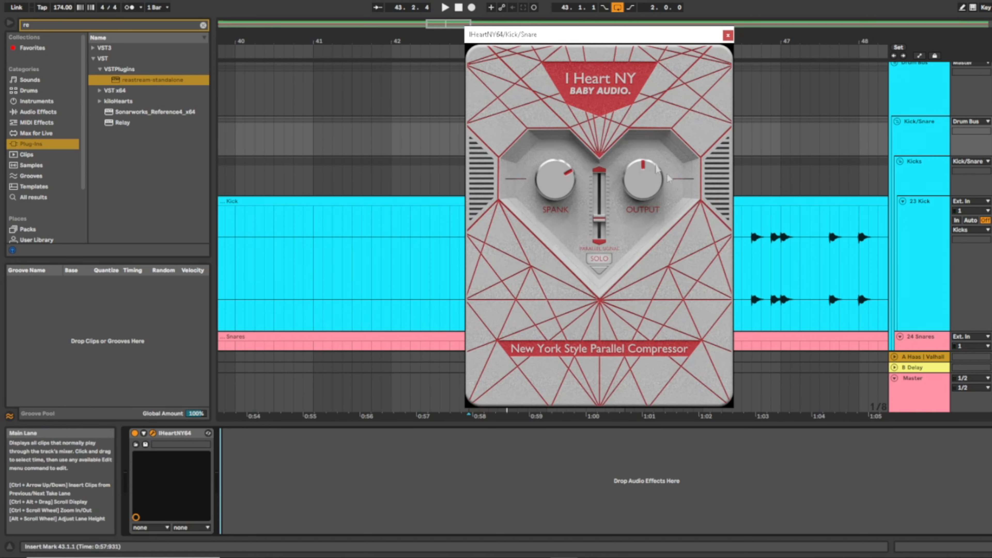
key("space")
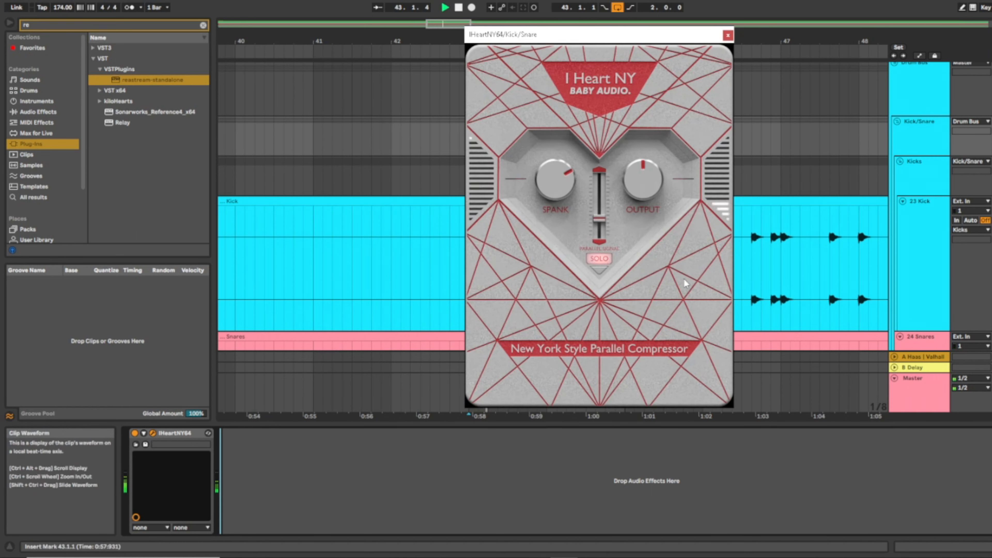
left_click(602, 258)
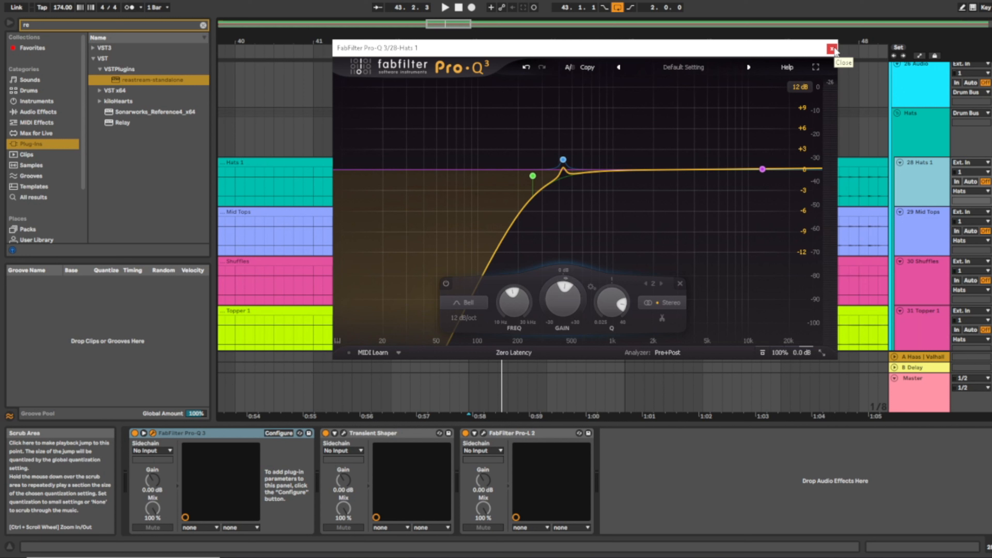
- Close the Pro-Q 3 window of the Hats 1 track and view the settings of its Transient Shaper
left_click(833, 49)
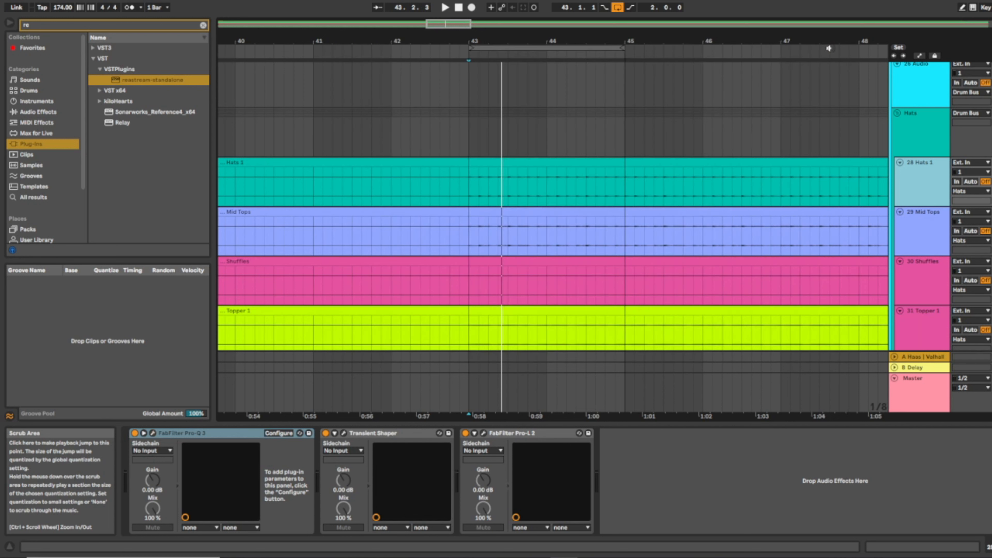
left_click(343, 434)
left_click_drag(73, 39, 438, 101)
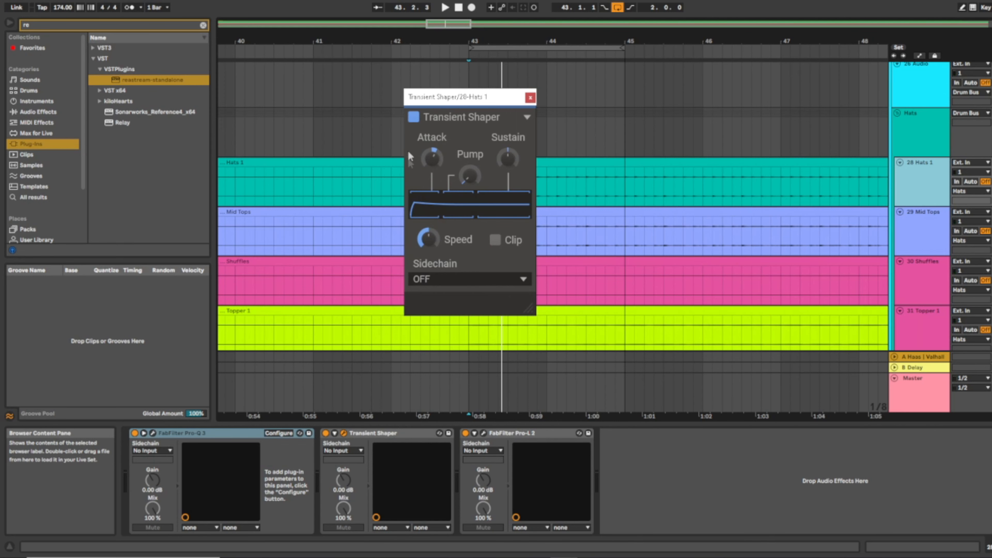
left_click(530, 97)
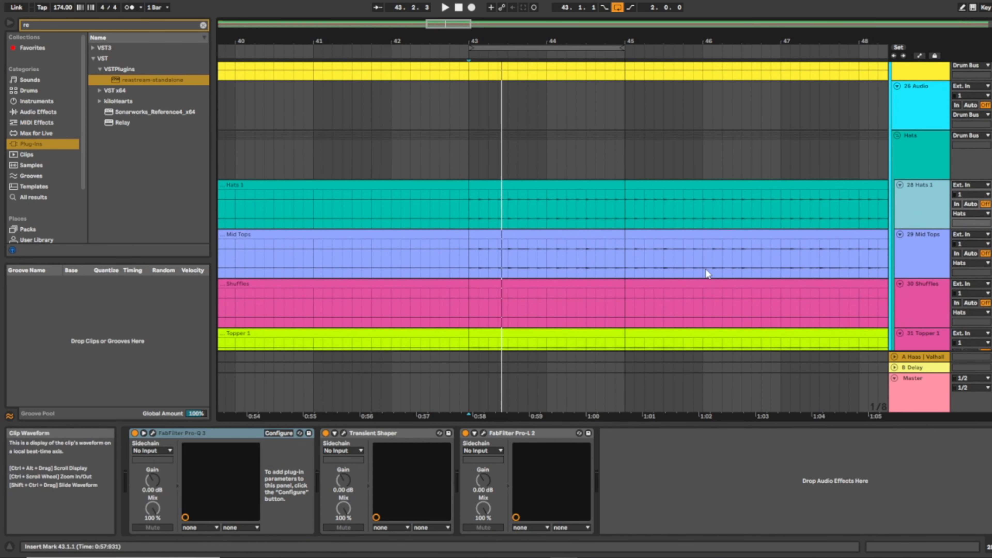
- Look over the hat and top tracks and open FabFilter Pro-MB on the Hats group
scroll(709, 273, "down", 2)
scroll(707, 269, "down", 2)
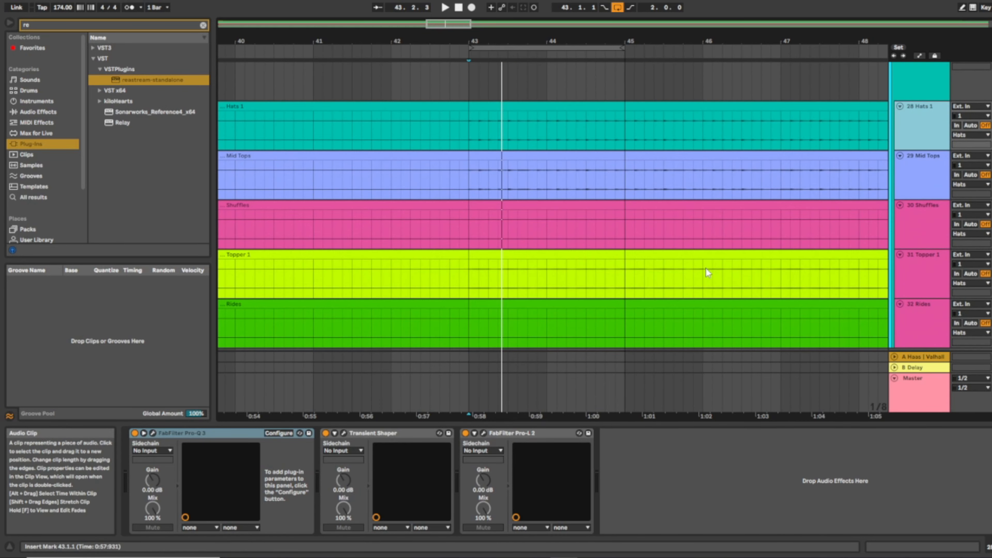
scroll(707, 268, "up", 3)
scroll(705, 266, "up", 6)
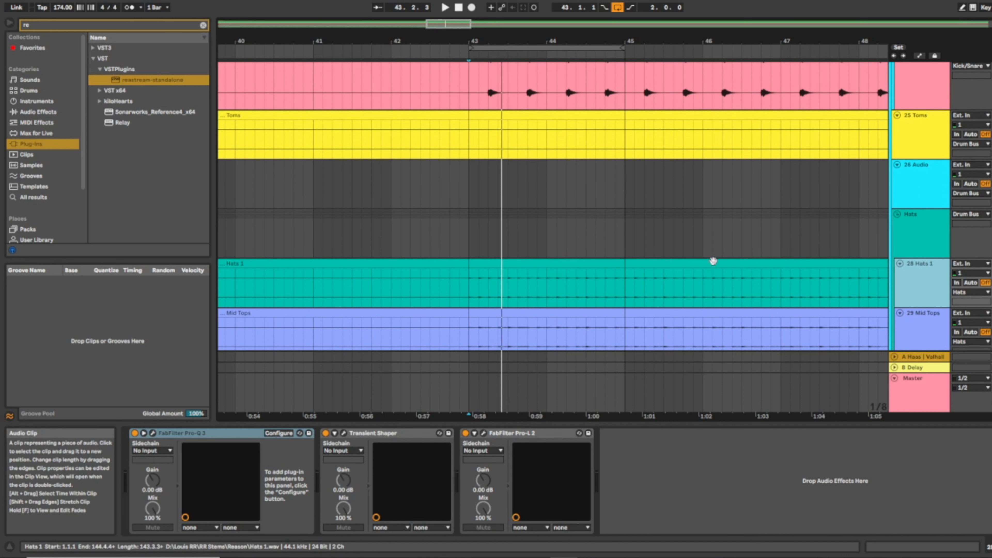
left_click(908, 243)
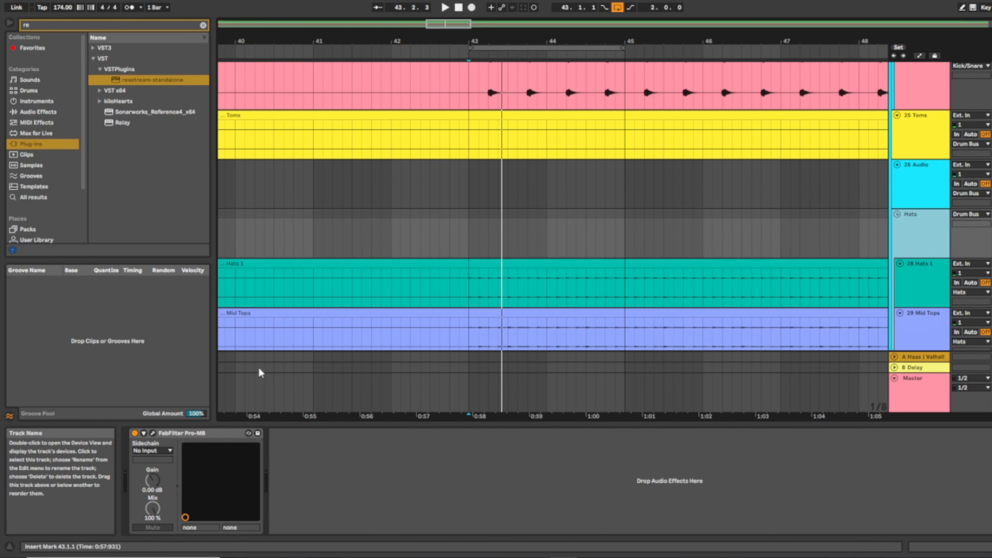
left_click(153, 433)
left_click_drag(371, 45, 519, 55)
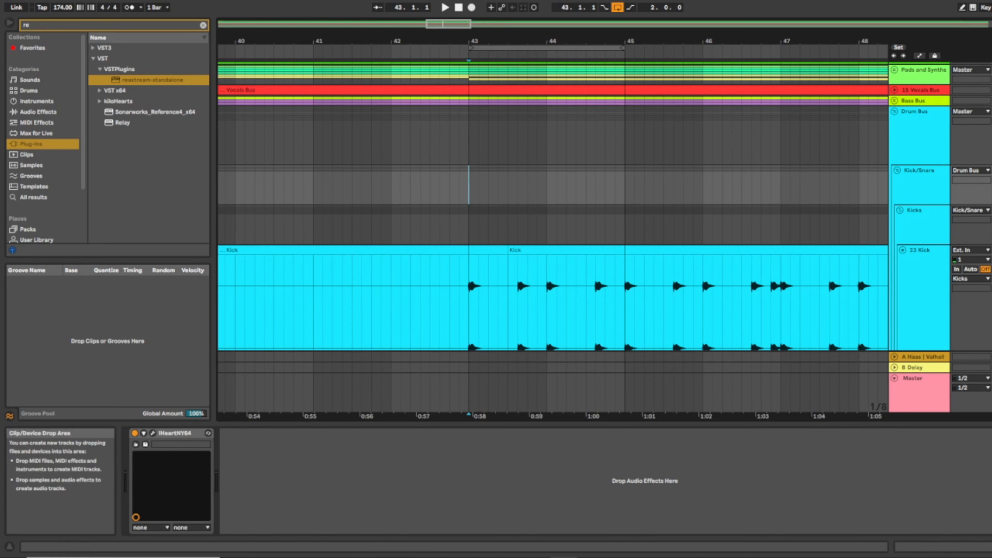
- Open The Glue compressor on the Drum Bus group and play the loop through it
left_click(927, 156)
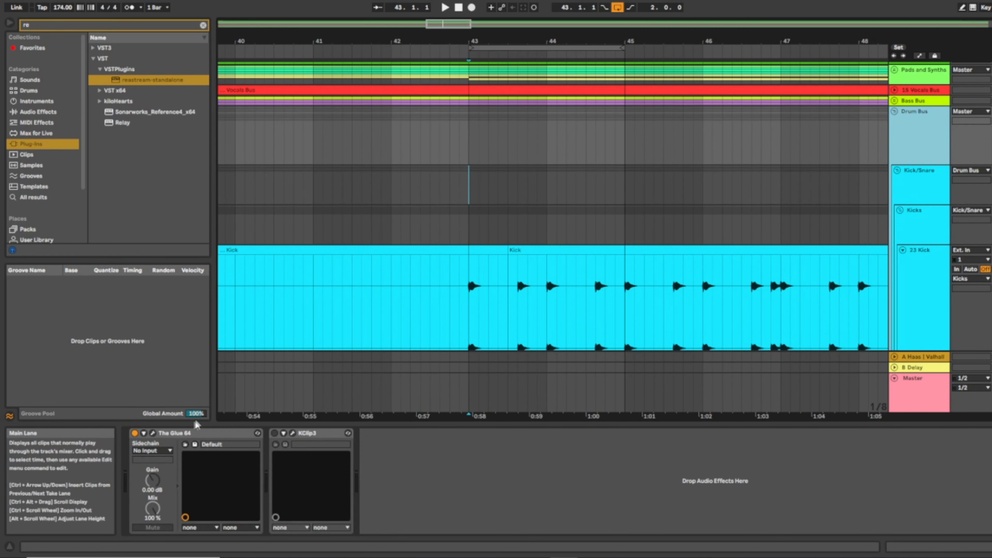
left_click(153, 433)
key("space")
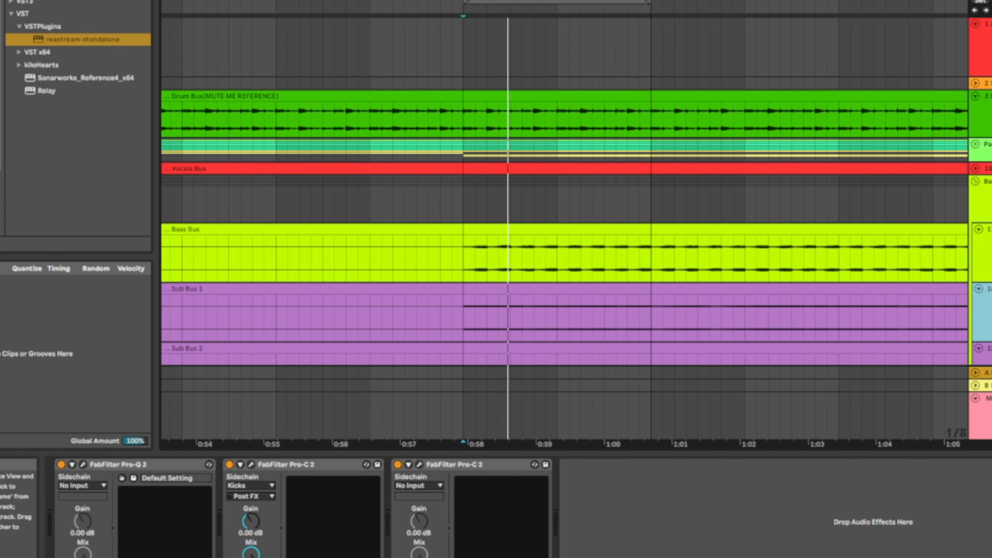
- Lower the Q of the 100 Hz high-cut band in Pro-Q 3 on Sub Bus 1 while auditioning the sub
left_click(83, 465)
left_click_drag(447, 180, 459, 71)
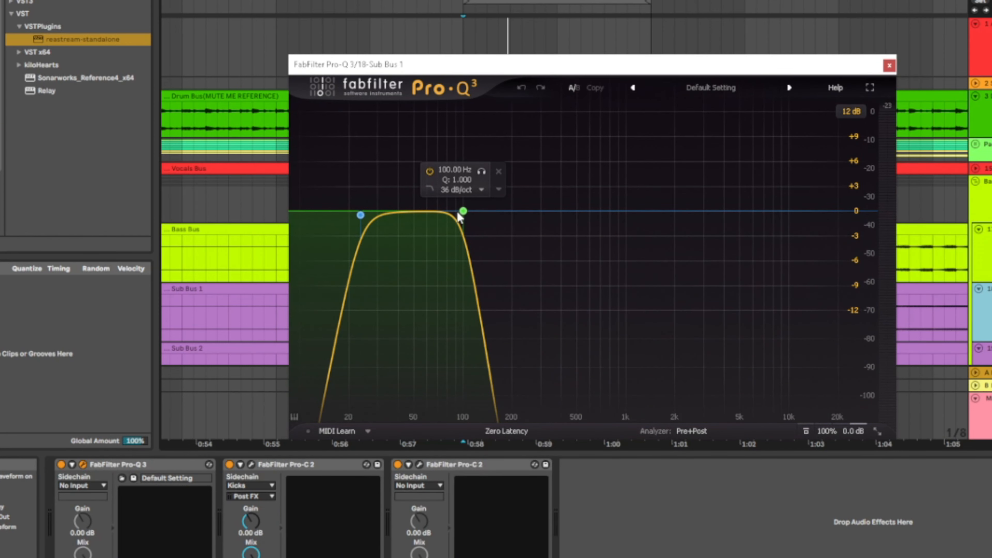
key("space")
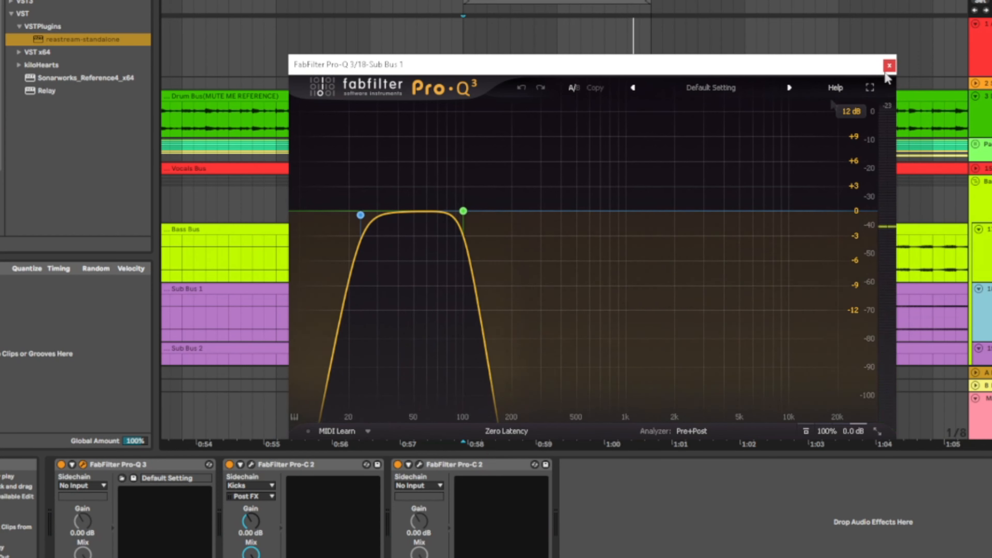
mouse_move(466, 215)
left_mouse_down()
mouse_move(670, 234)
mouse_move(827, 226)
mouse_move(464, 224)
left_mouse_up()
key("space")
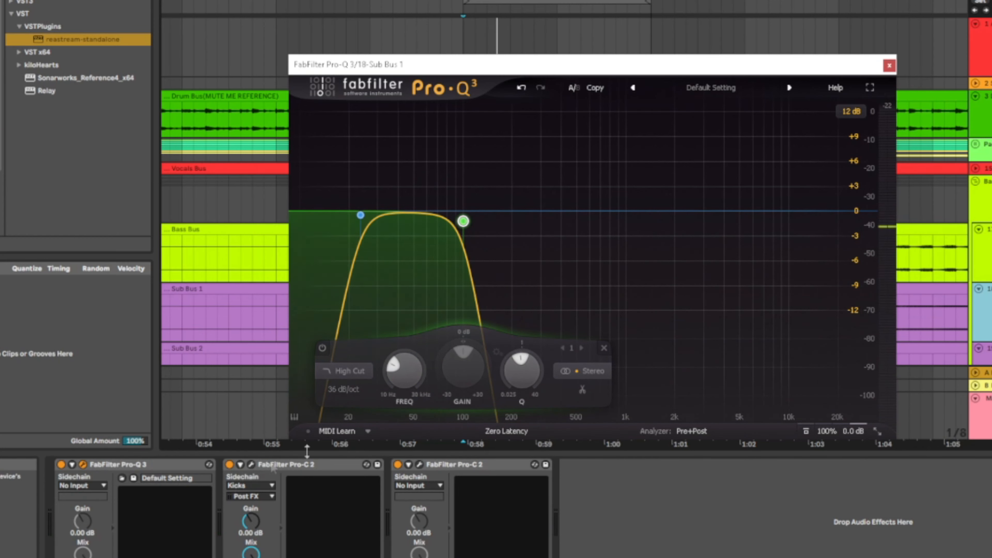
left_click(890, 65)
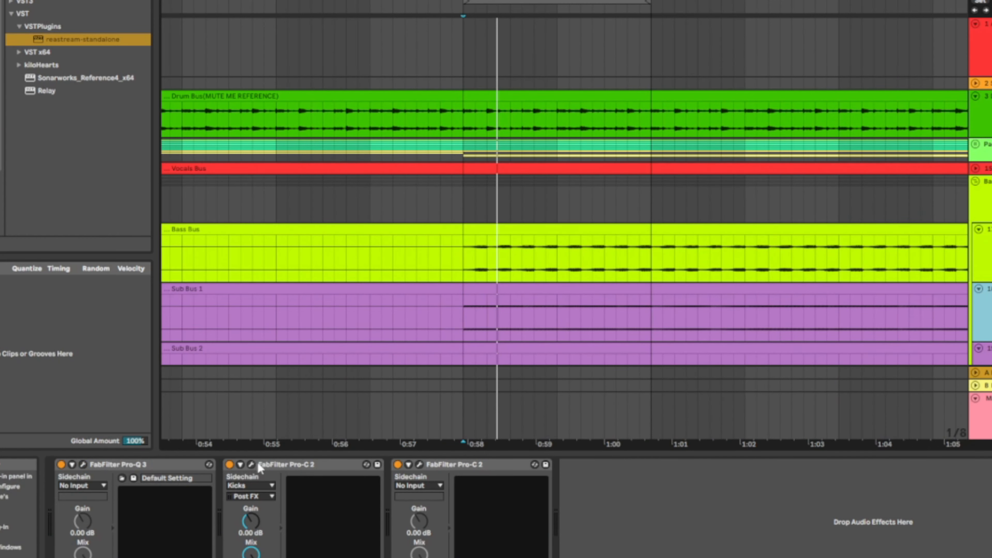
- Open FabFilter Pro-C 2 with the Kicks sidechain on Sub Bus 1 and play the loop to watch its gain reduction
left_click(251, 464)
left_click_drag(316, 3, 627, 22)
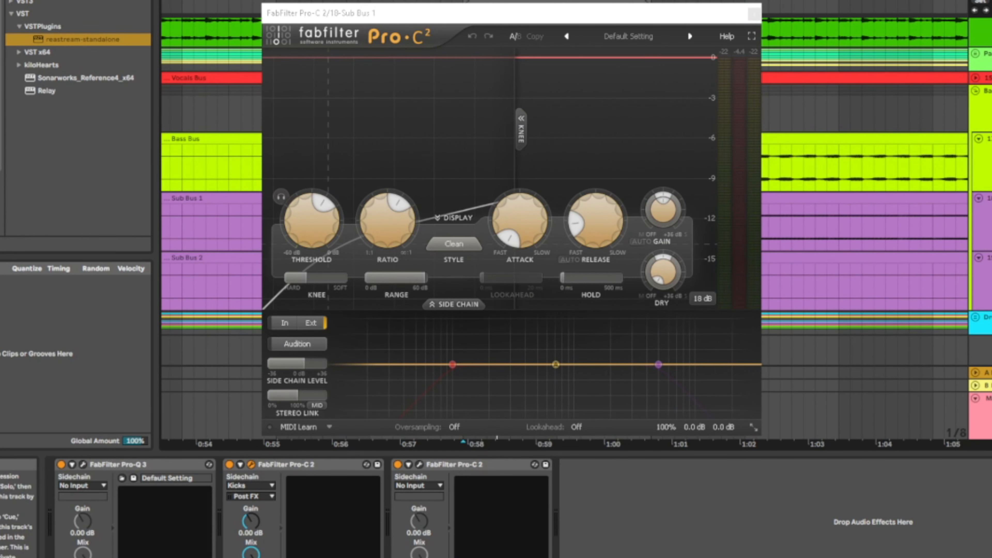
key("space")
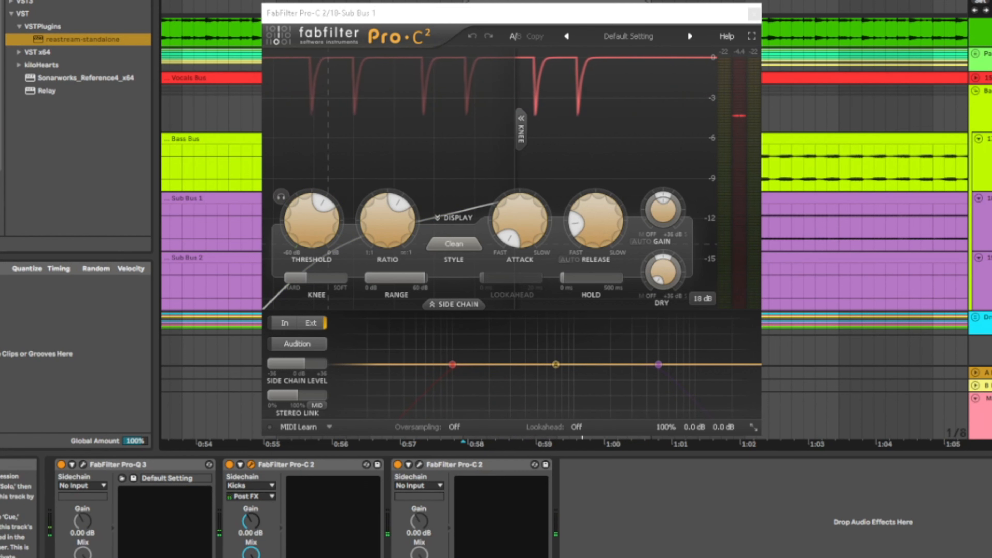
- Open the second FabFilter Pro-C 2 on Sub Bus 1 and play the loop to watch its gain reduction
left_click(754, 15)
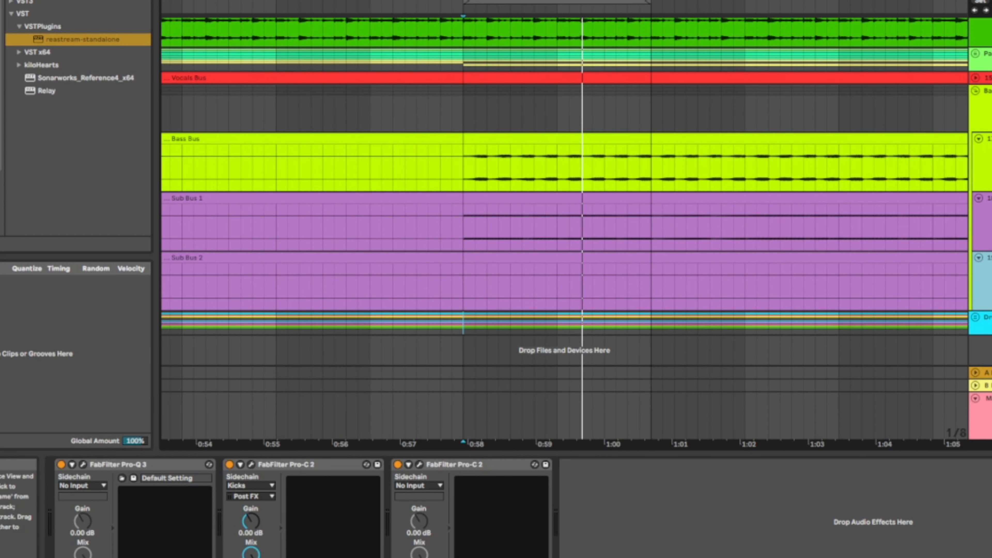
left_click(989, 207)
left_click(991, 209)
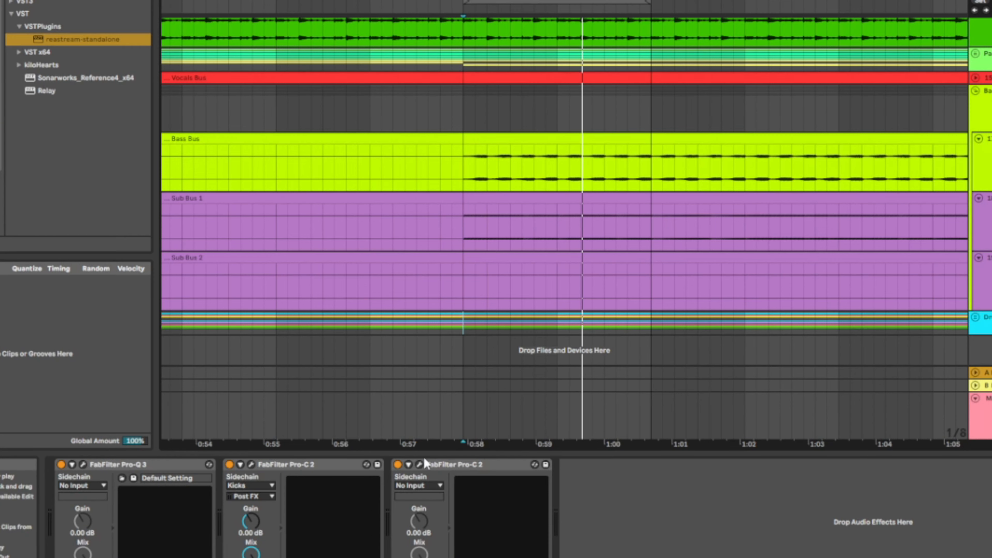
left_click(419, 464)
left_click_drag(297, 12, 500, 17)
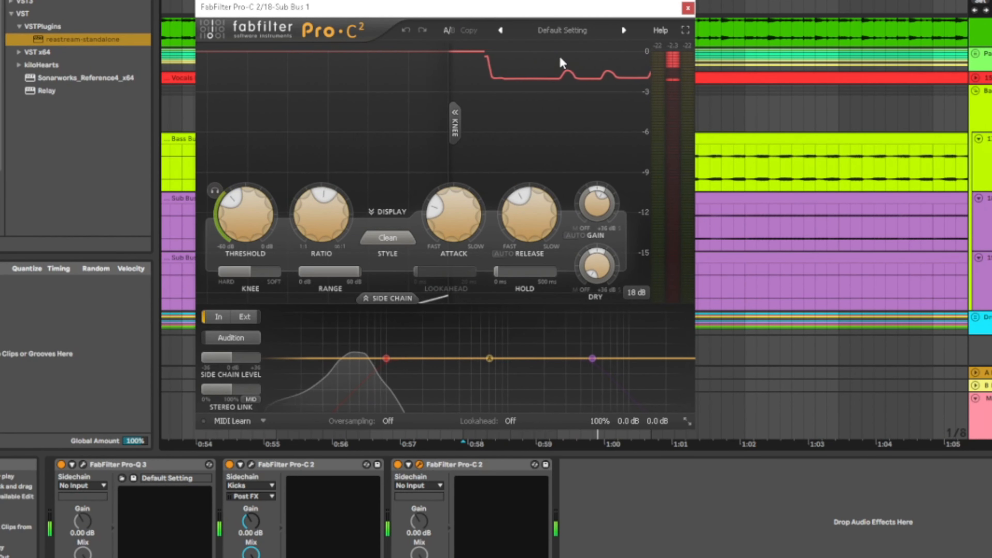
left_click(687, 8)
- Show the Bass Bus effect chain and play the loop to audition the bass
left_click(990, 139)
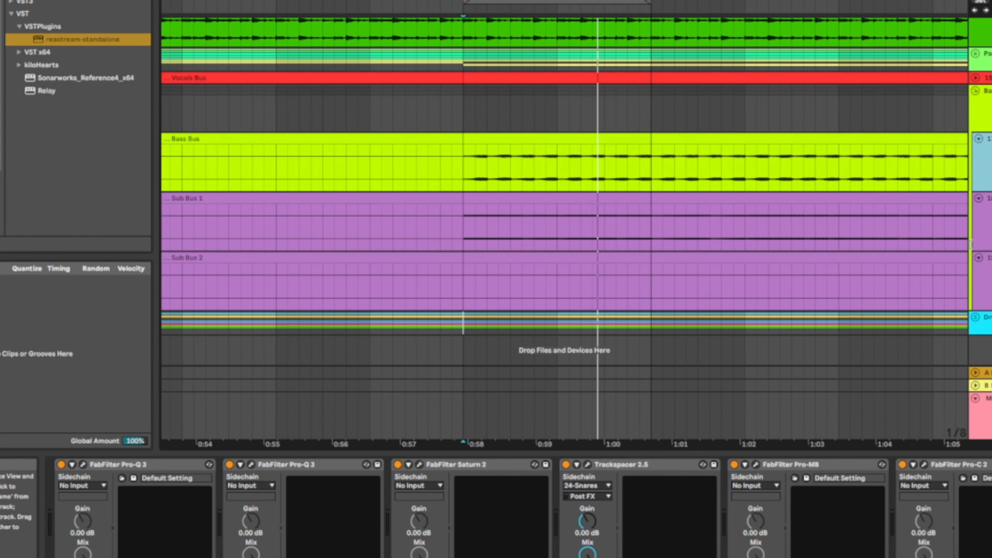
key("space")
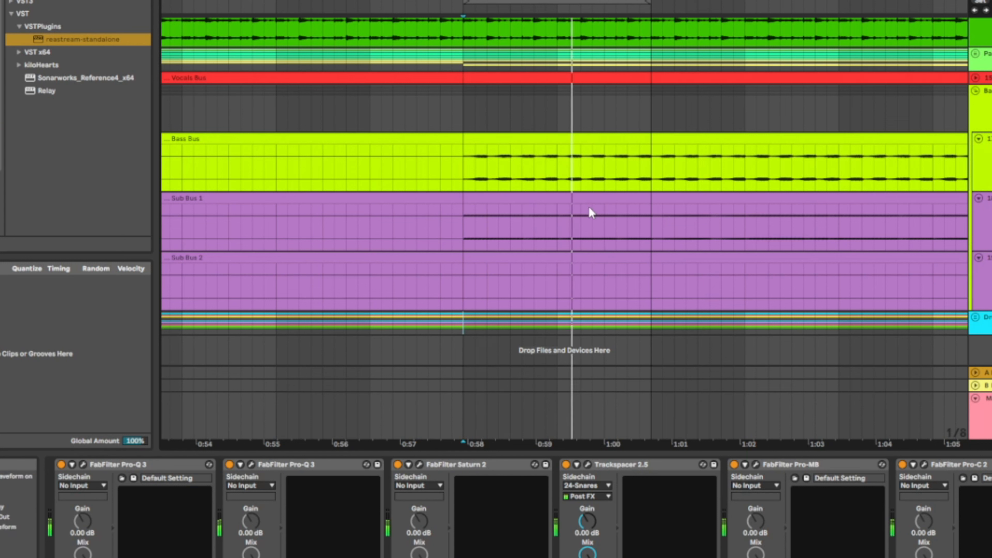
key("space")
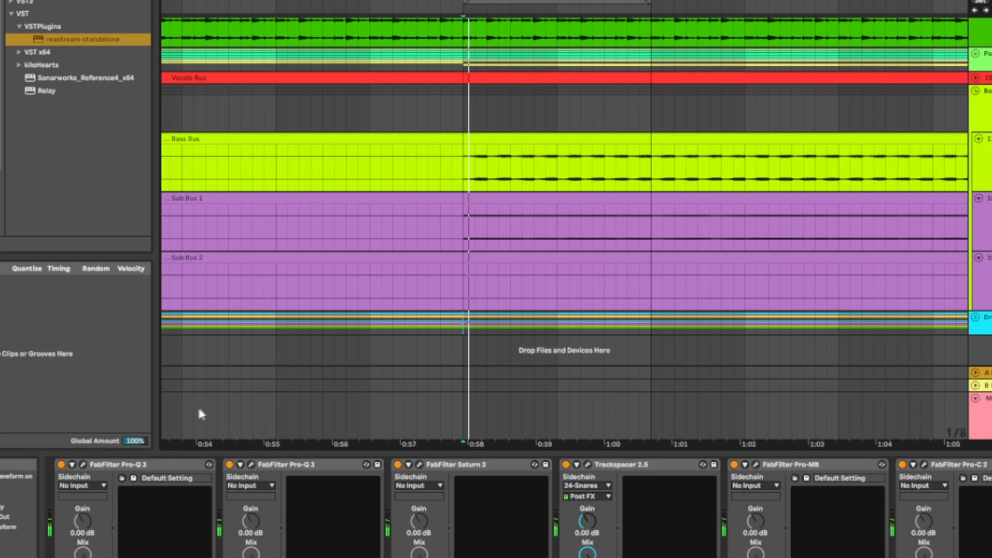
- Inspect the EQ bands of both FabFilter Pro-Q 3 instances on the Bass Bus, including the second one's low cut
left_click(83, 464)
mouse_move(424, 385)
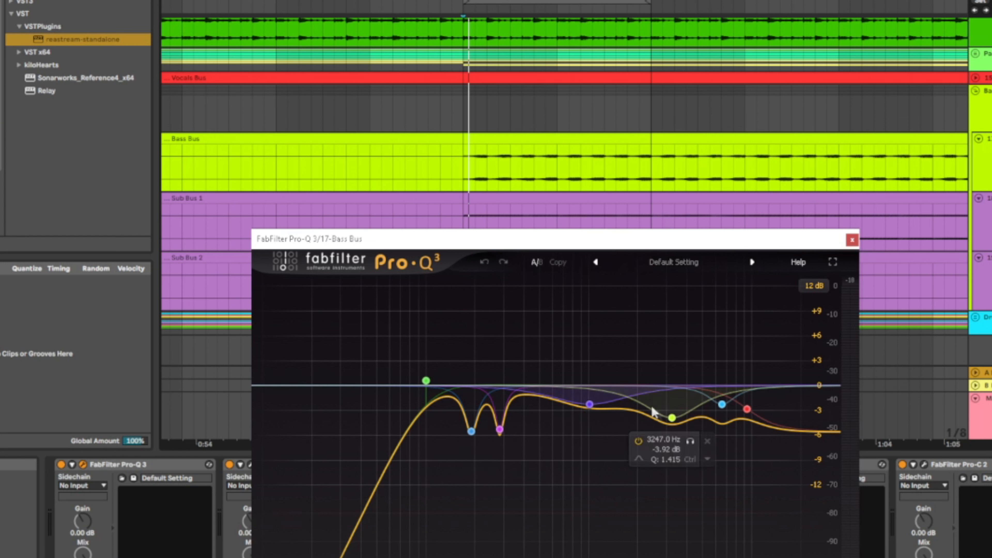
mouse_move(728, 408)
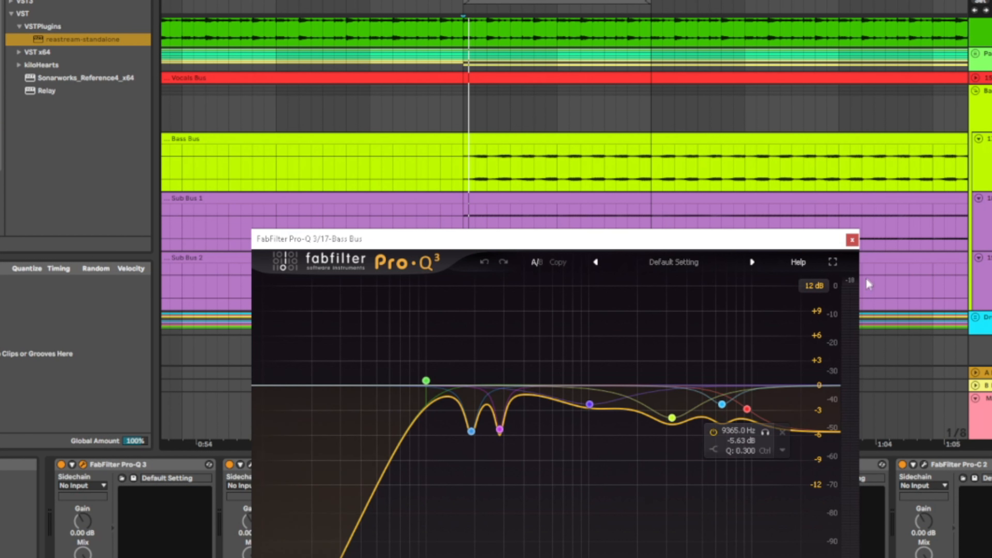
left_click(852, 240)
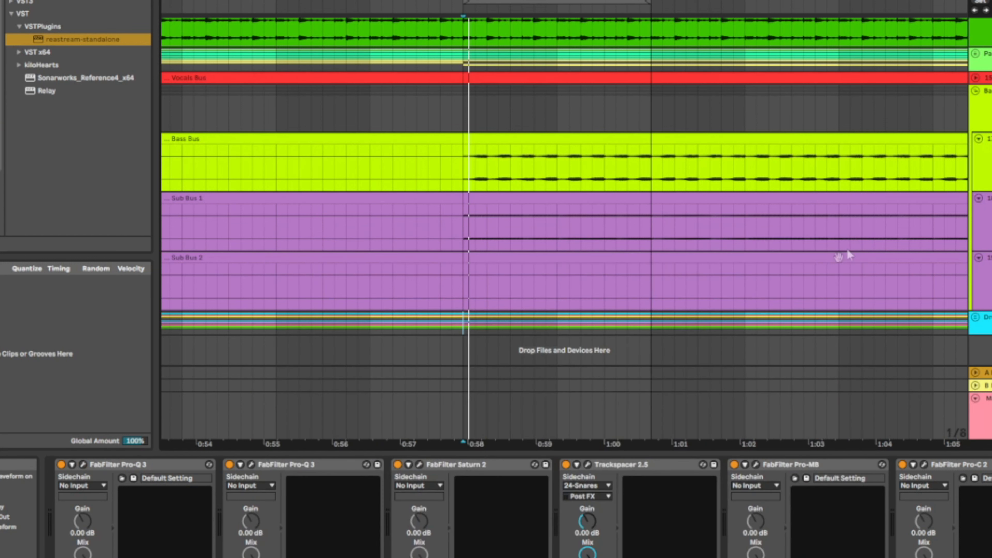
left_click(251, 465)
mouse_move(222, 172)
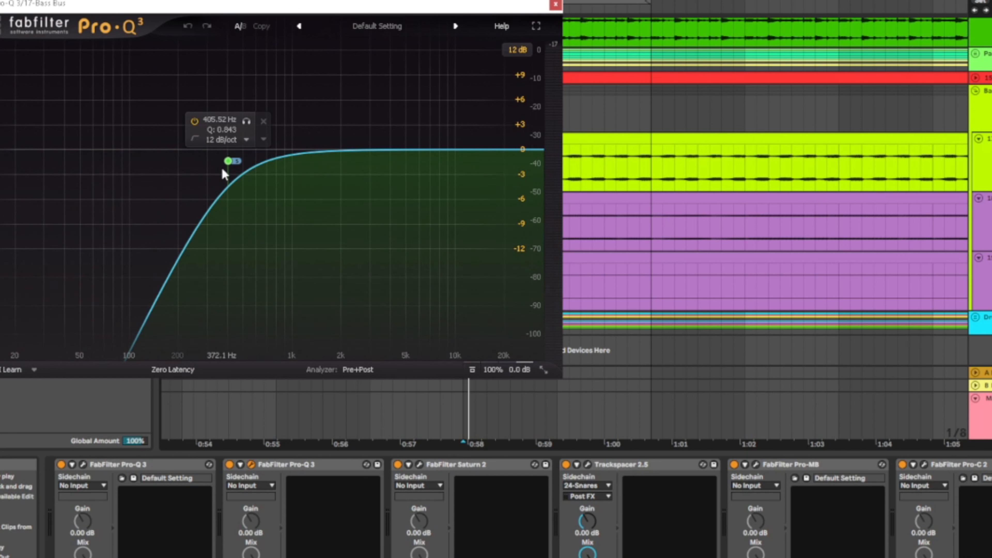
left_click(554, 5)
- Open FabFilter Saturn 2 on the Bass Bus and review its Gentle Saturation drive and tone settings
left_click(420, 462)
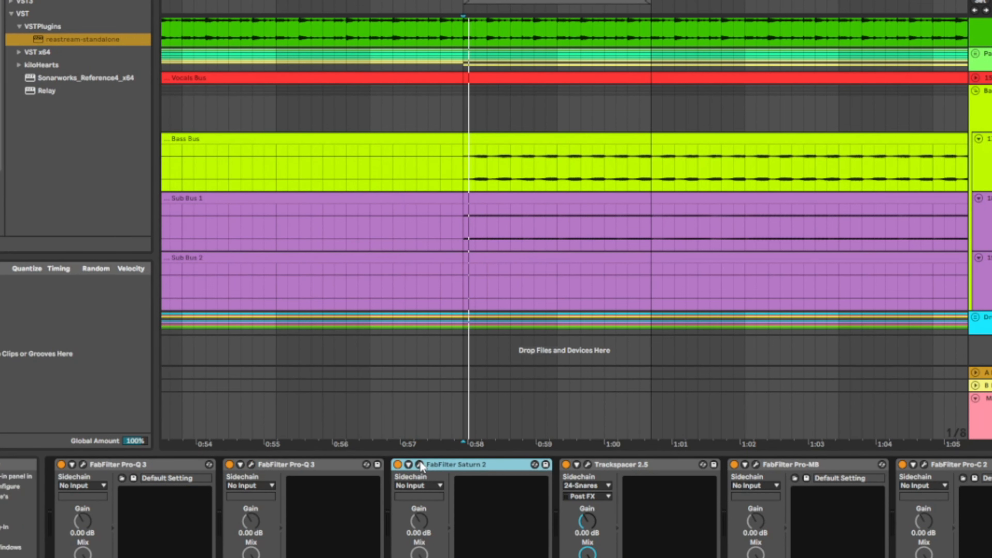
left_click(421, 463)
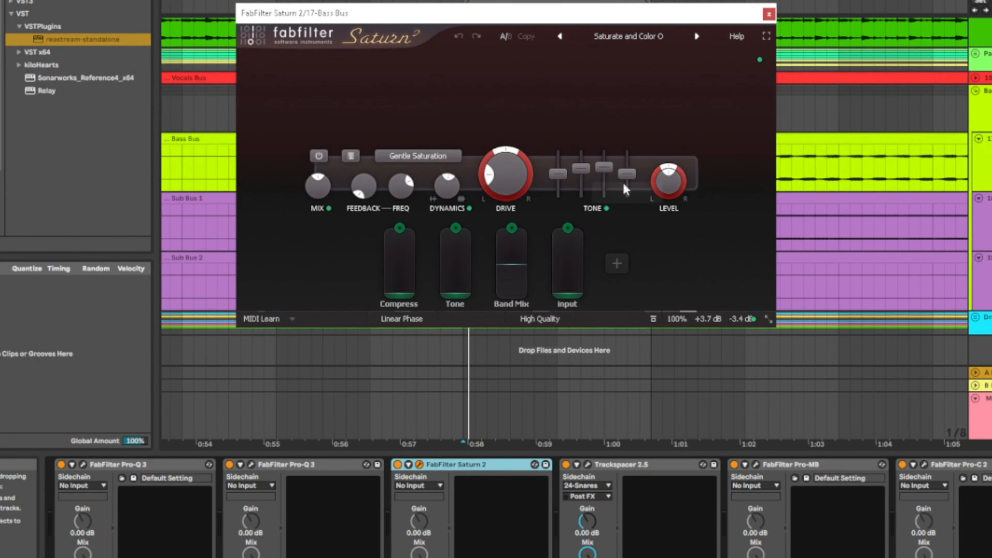
left_click(769, 14)
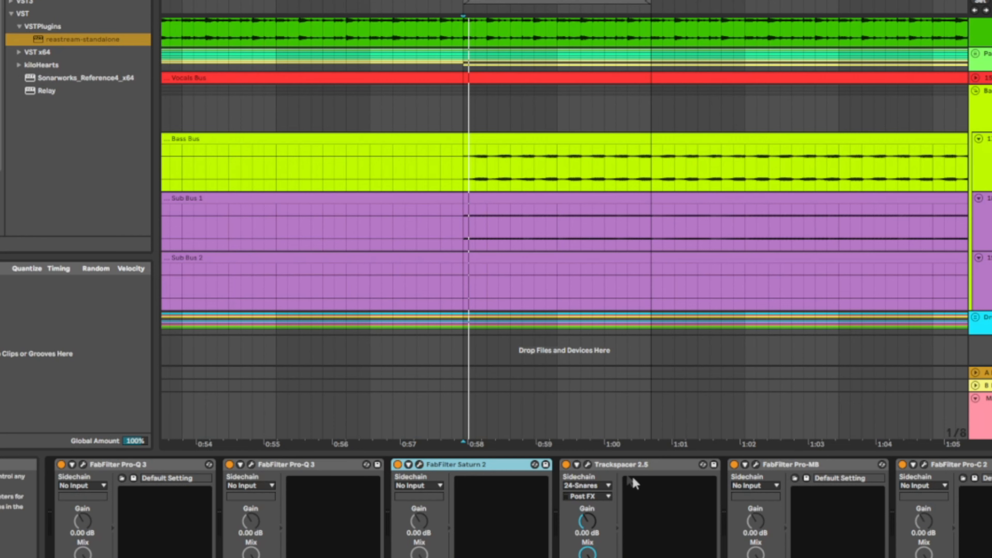
- Play the loop with the snare-sidechained Trackspacer 2.5 open on the Bass Bus, and view FabFilter Pro-MB
left_click(589, 465)
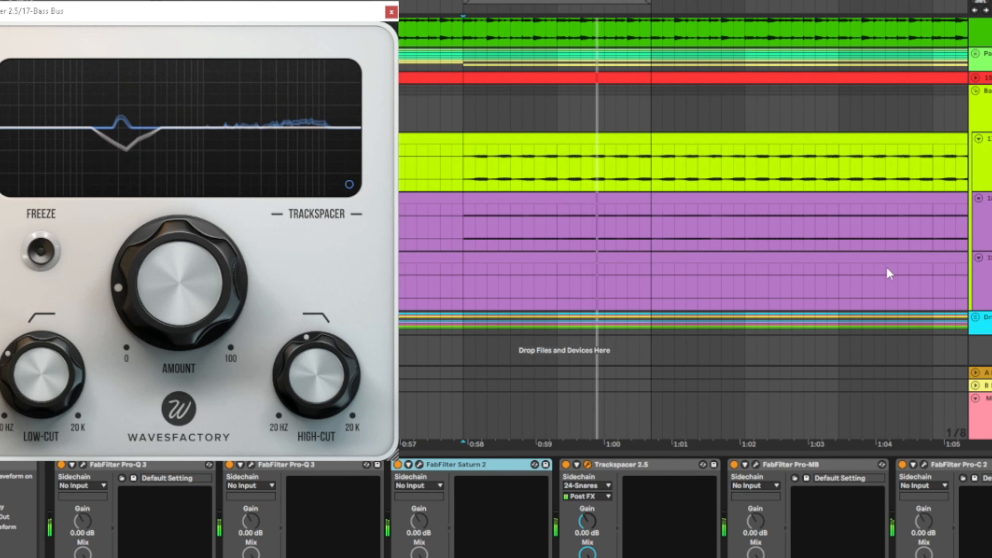
key("space")
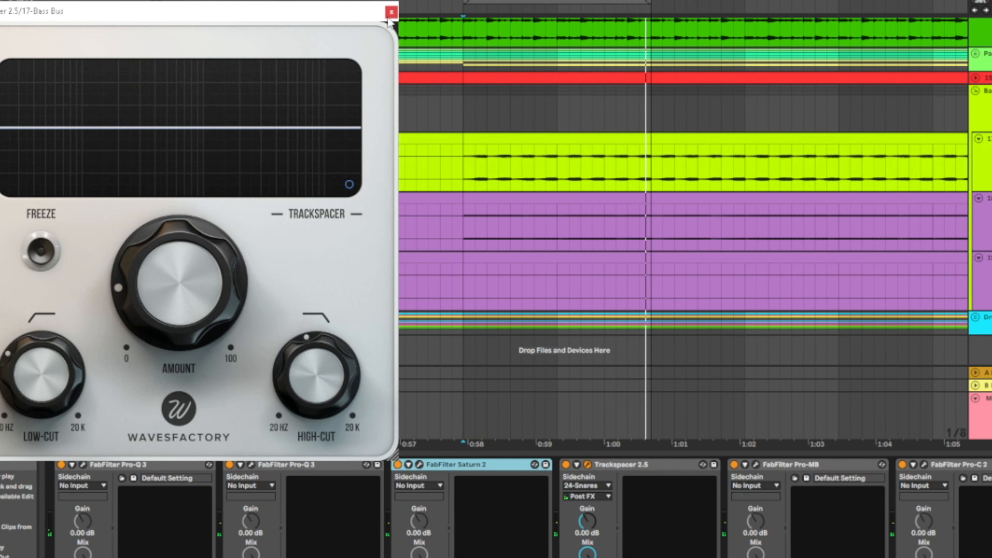
left_click(390, 12)
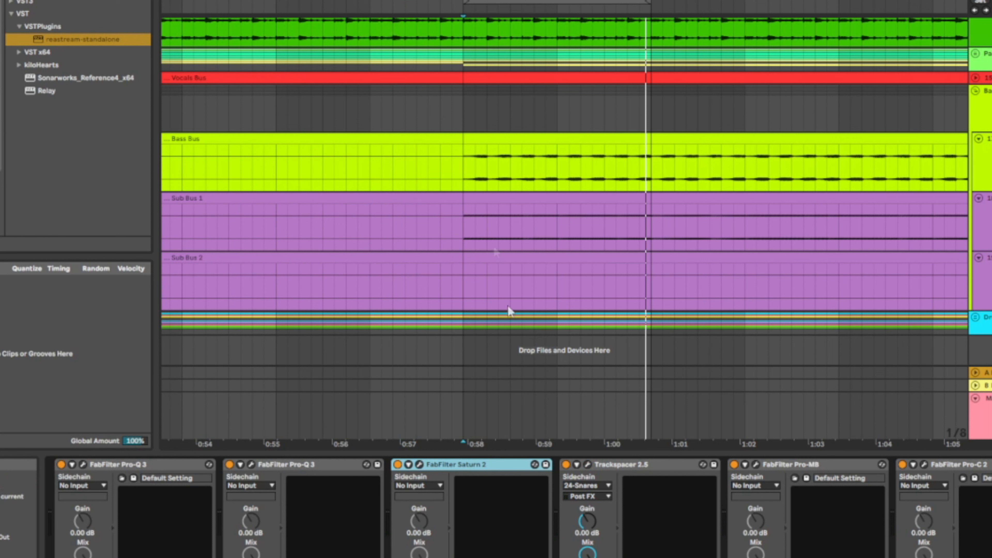
left_click(757, 466)
left_click(895, 203)
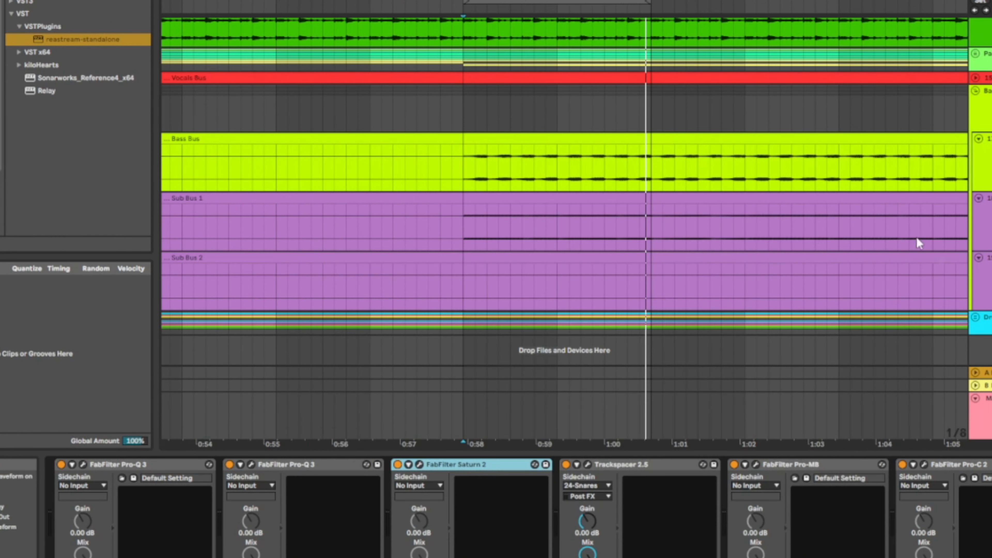
- Open The Glue compressor on the Bass Bus group and play the loop through it
left_click(986, 114)
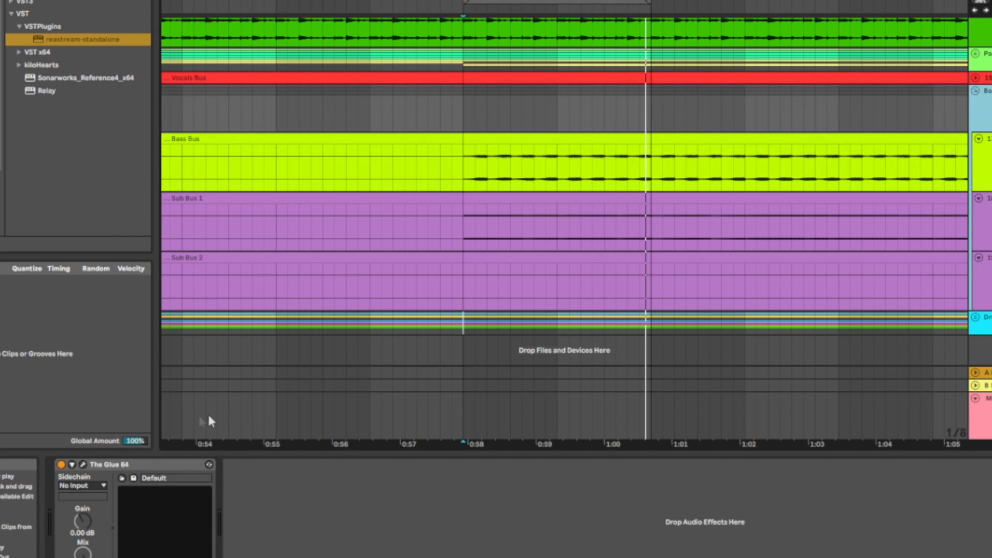
left_click(83, 464)
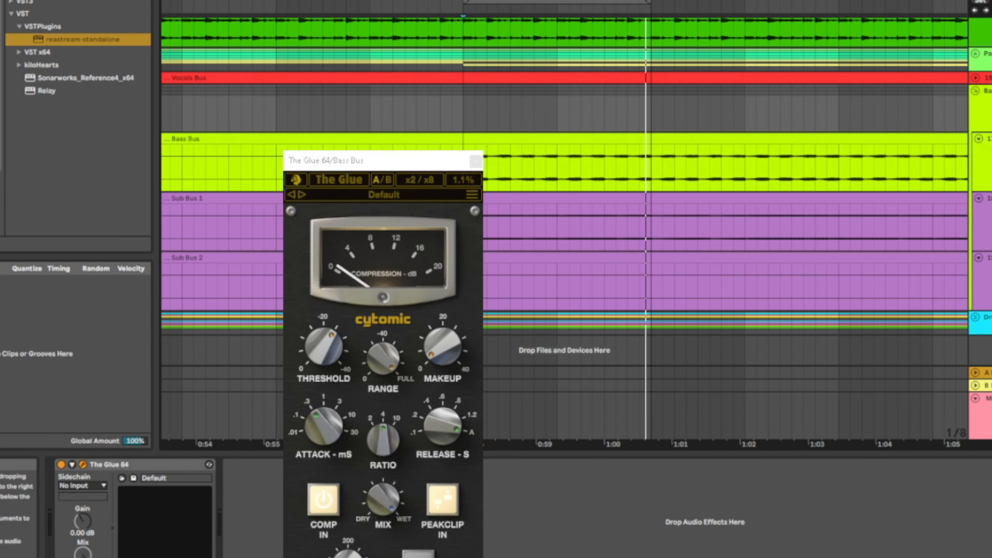
key("space")
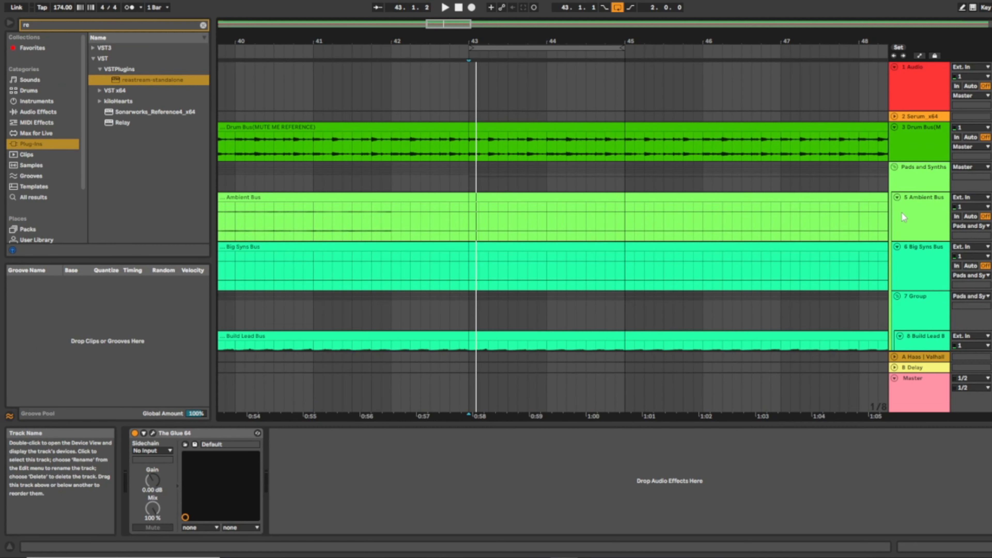
- Open FabFilter Pro-Q 3 on the Build Lead Bus and examine its low cut, mid dip and high-end bands
scroll(922, 223, "down", 4)
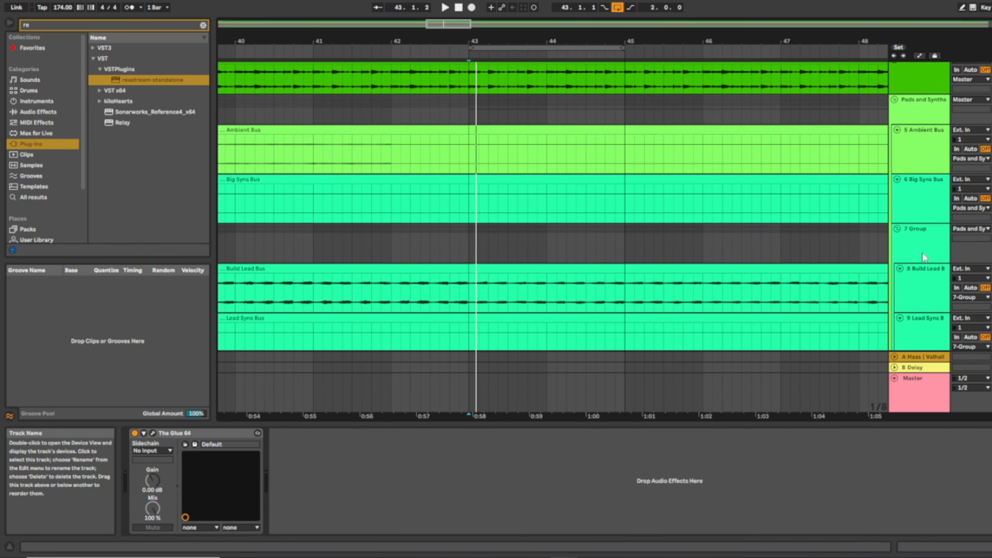
left_click(925, 274)
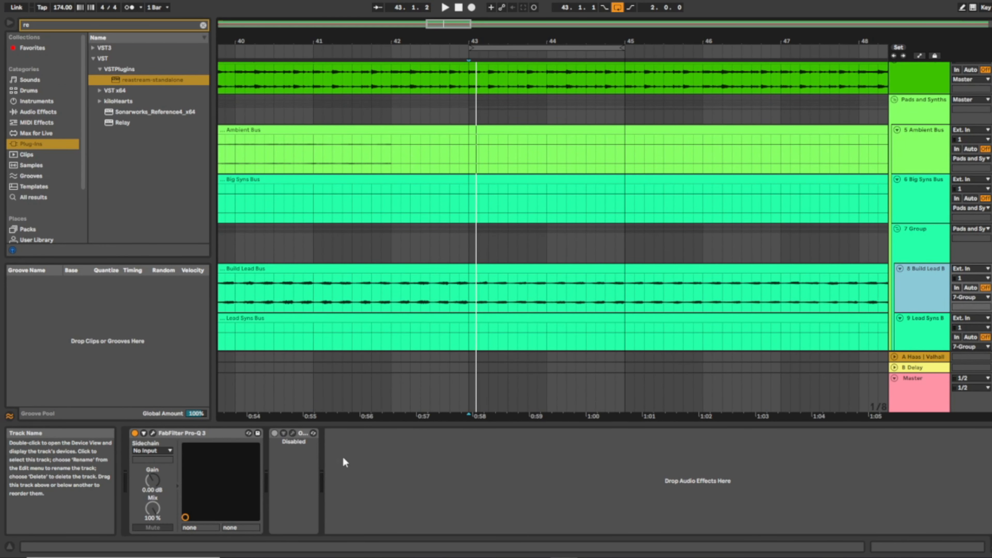
left_click(153, 433)
mouse_move(221, 237)
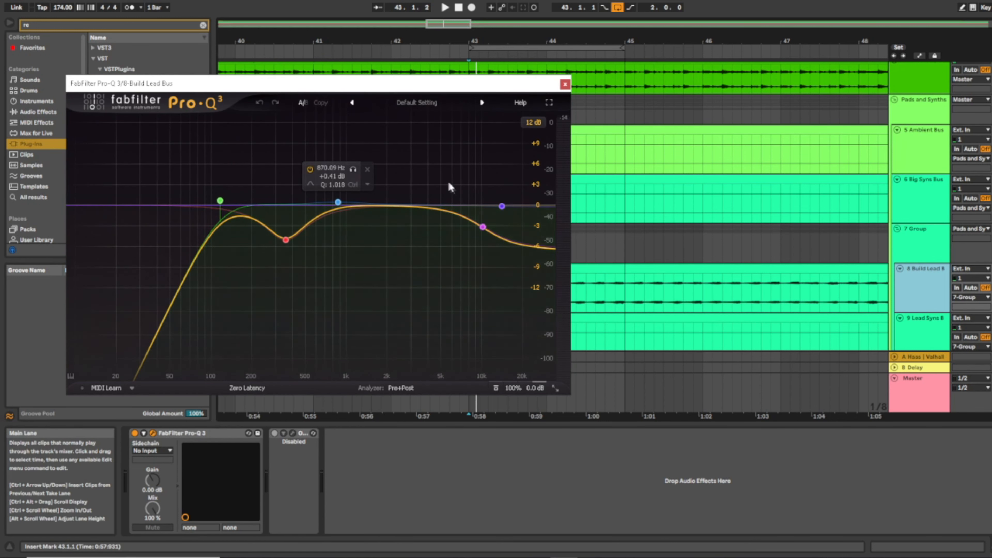
mouse_move(501, 209)
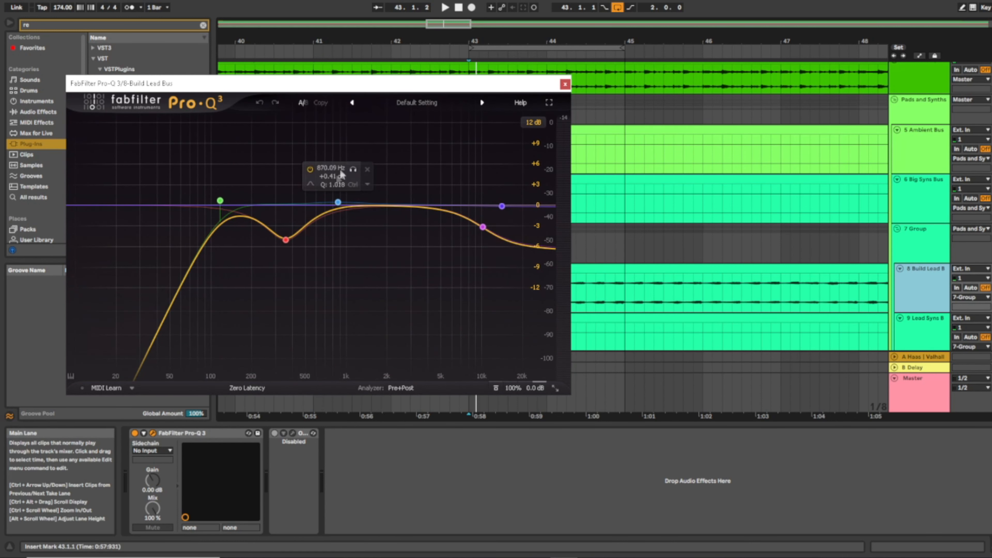
mouse_move(288, 242)
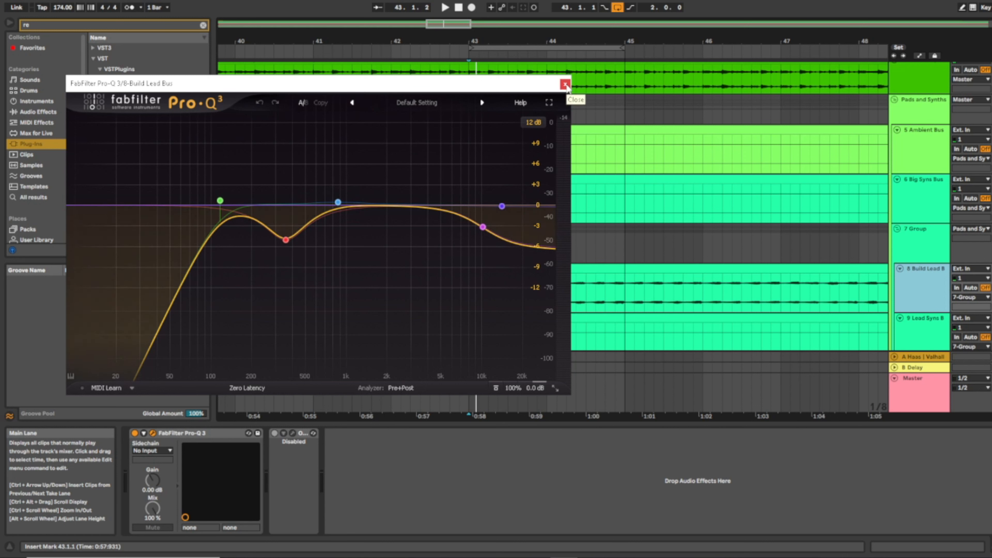
left_click_drag(503, 85, 650, 88)
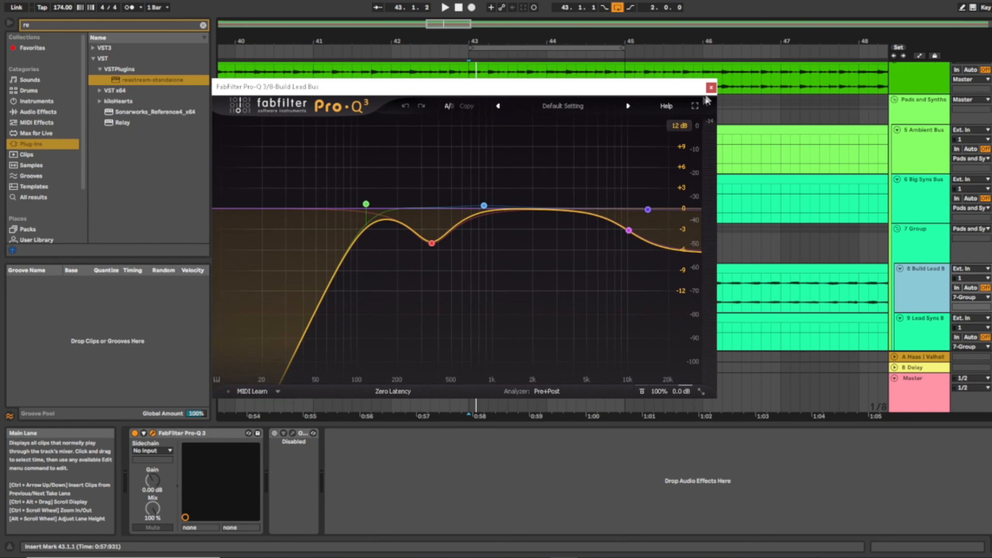
left_click(711, 87)
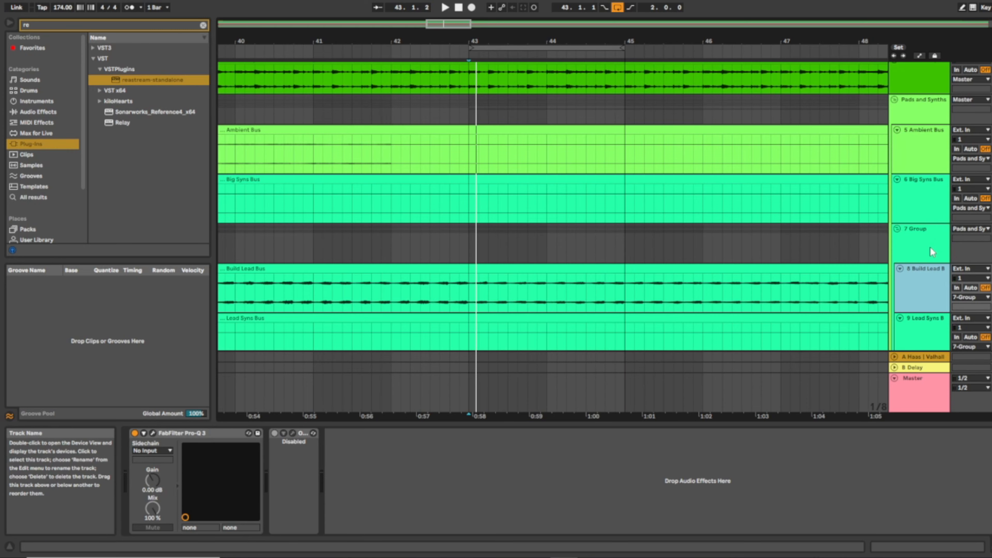
- Open FabFilter Pro-Q 3 on the FX 2 Bus and review its EQ curve
scroll(929, 247, "down", 6)
left_click(902, 209)
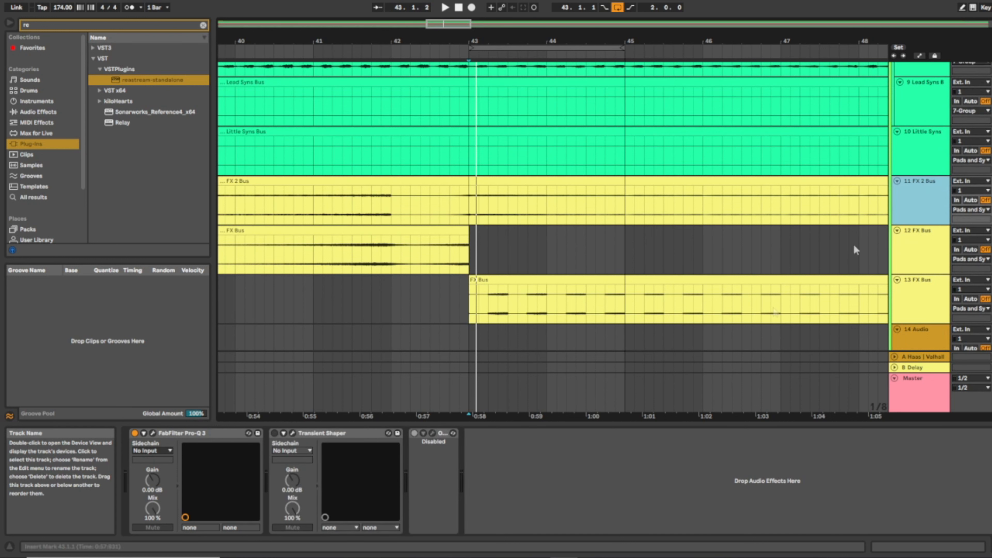
left_click(153, 434)
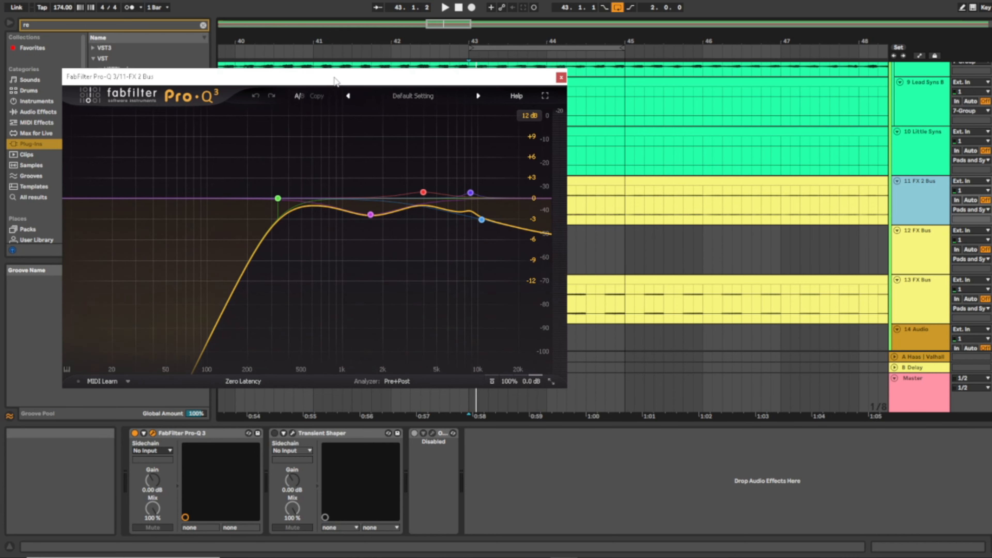
left_click(561, 77)
- Show the effect chain on the group holding the Build Lead and Lead Syns buses
scroll(726, 165, "up", 6)
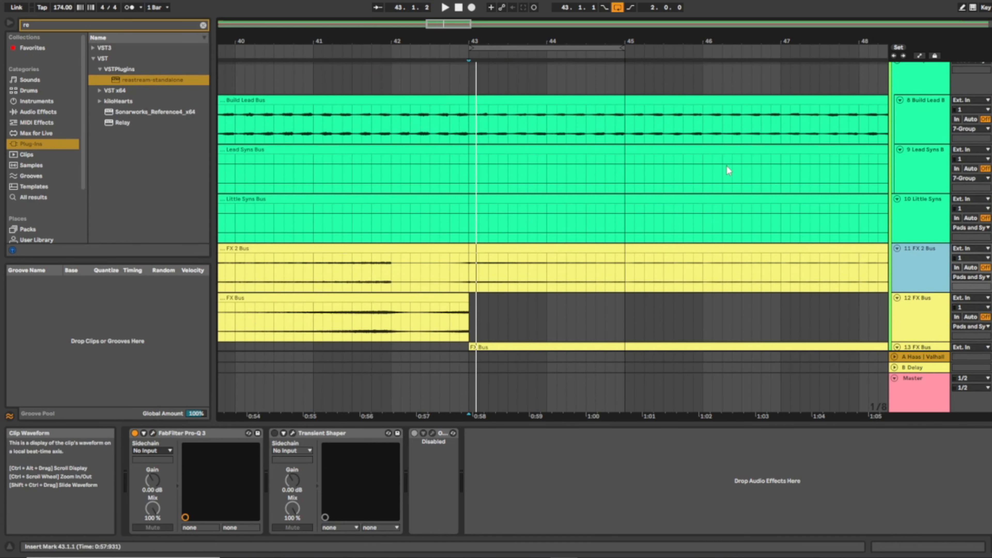
left_click(935, 142)
scroll(924, 138, "up", 5)
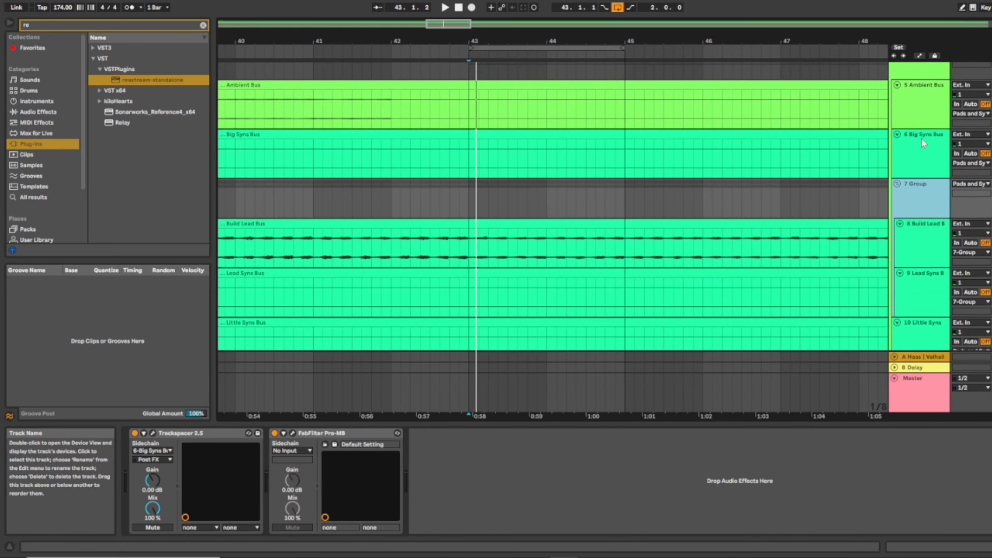
- On the Pads and Synths group, review the Trackspacer 2.5 sidechained to the vocals bus and open The Glue compressor
left_click(922, 138)
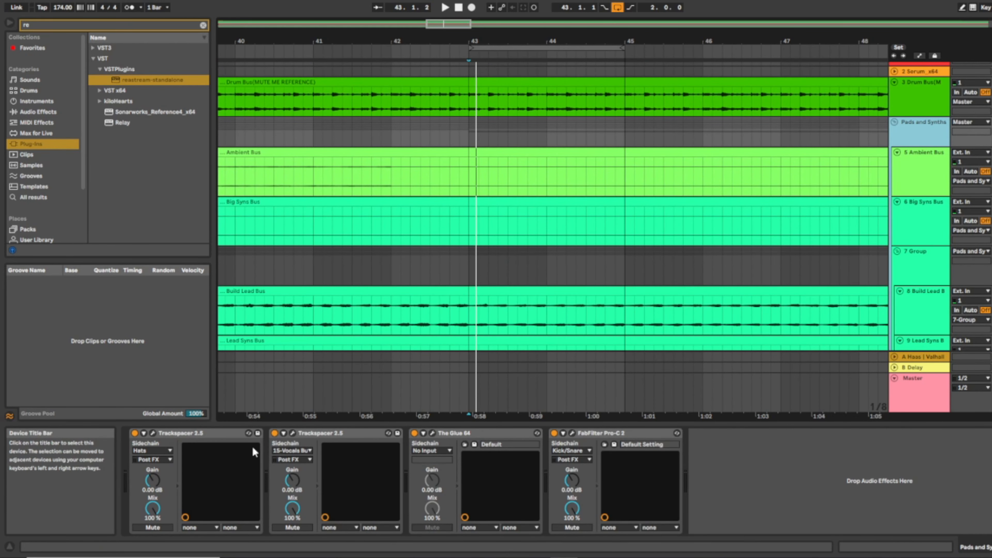
left_click(293, 434)
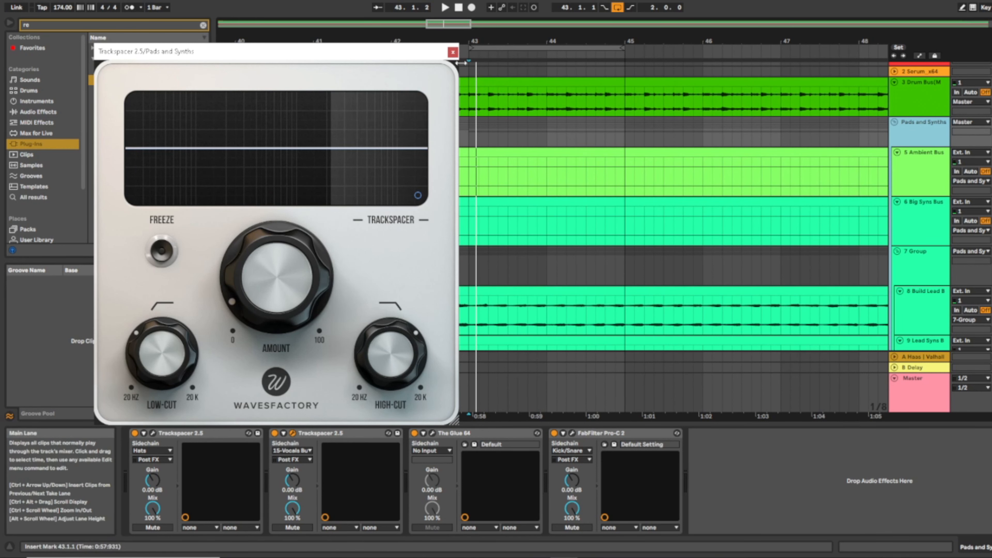
left_click(453, 53)
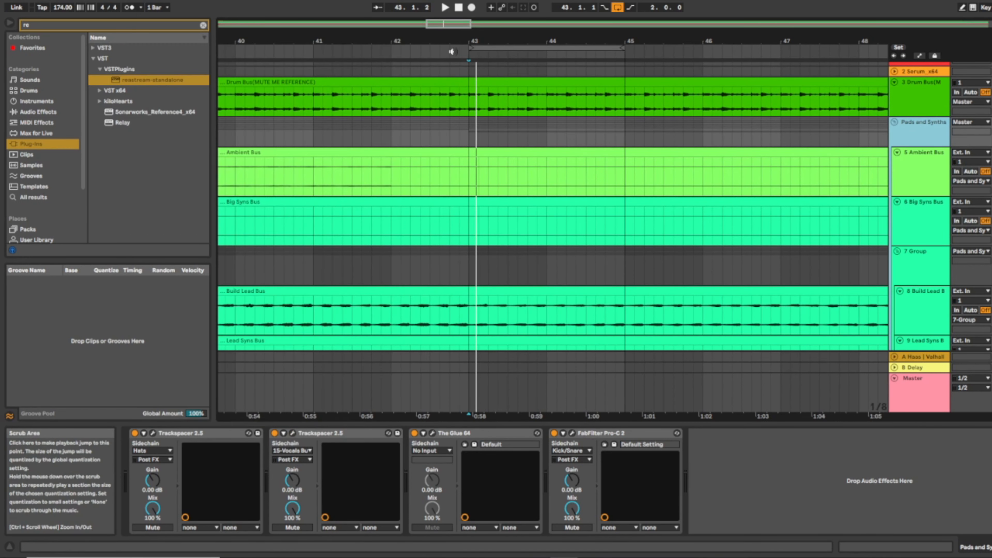
left_click(433, 433)
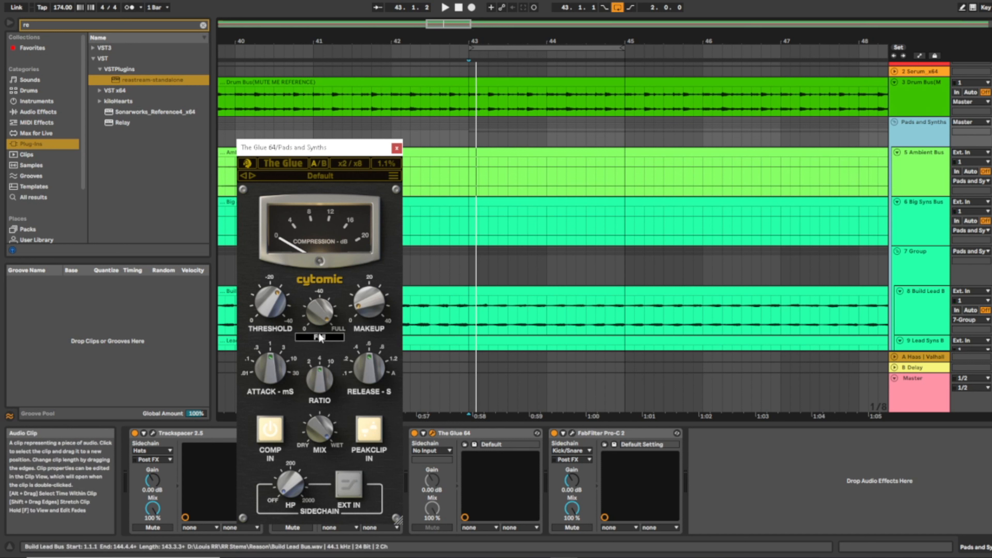
- Play the looped section through The Glue on the Pads and Synths group and review FabFilter Pro-C 2 sidechained to Kick/Snare
key("space")
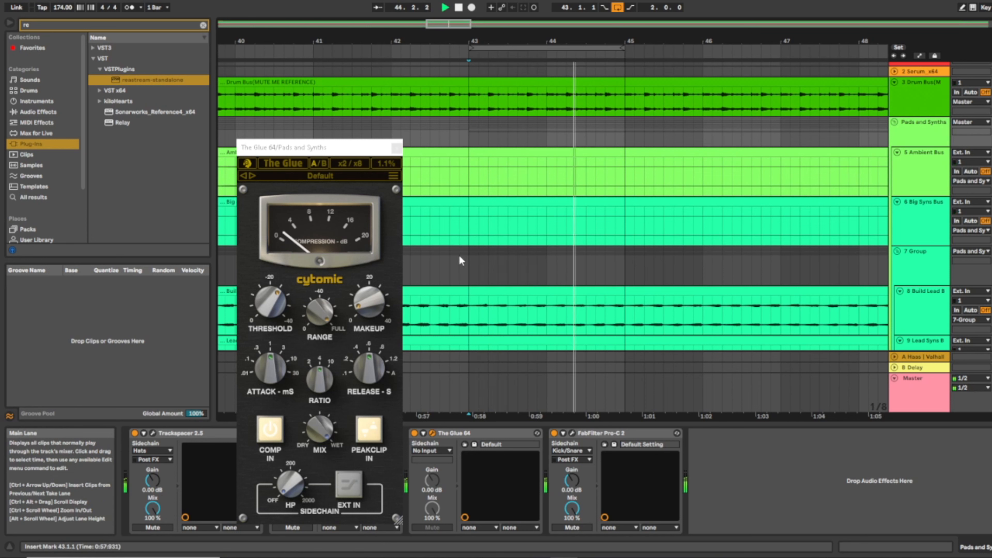
left_click(572, 434)
left_click_drag(456, 94, 652, 76)
scroll(852, 234, "down", 8)
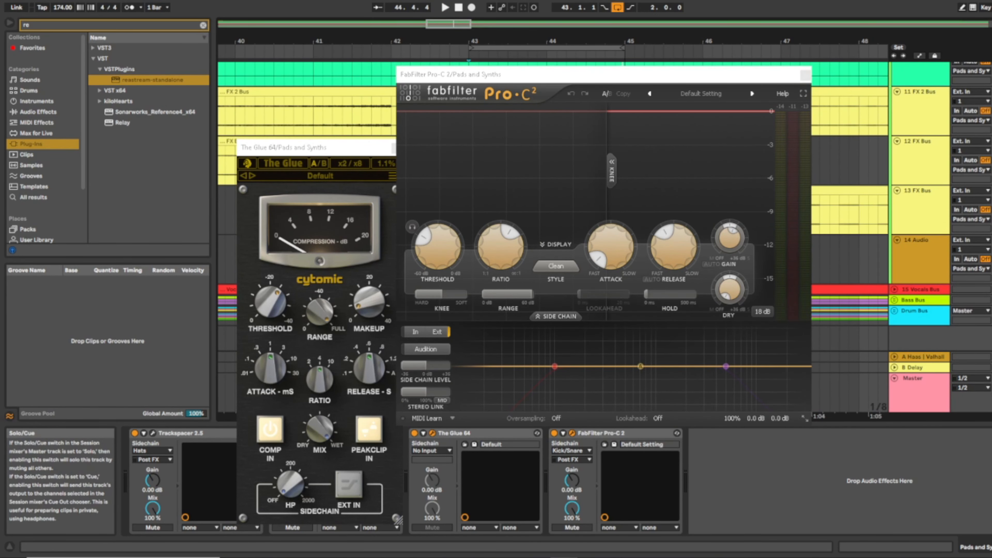
scroll(990, 212, "up", 2)
key("space")
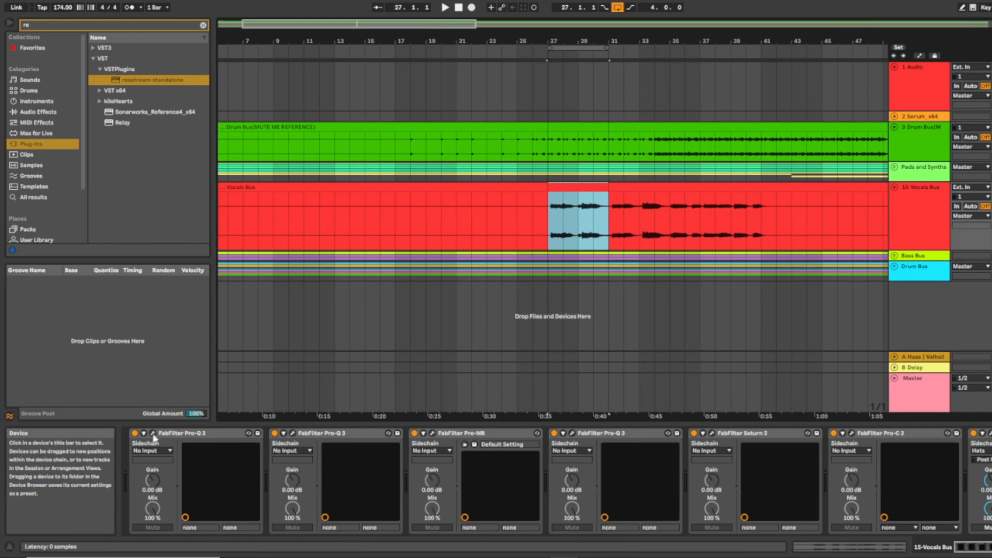
- Examine the first FabFilter Pro-Q 3 on the Vocals Bus, soloing its narrow dip near 3 kHz during playback
left_click(153, 433)
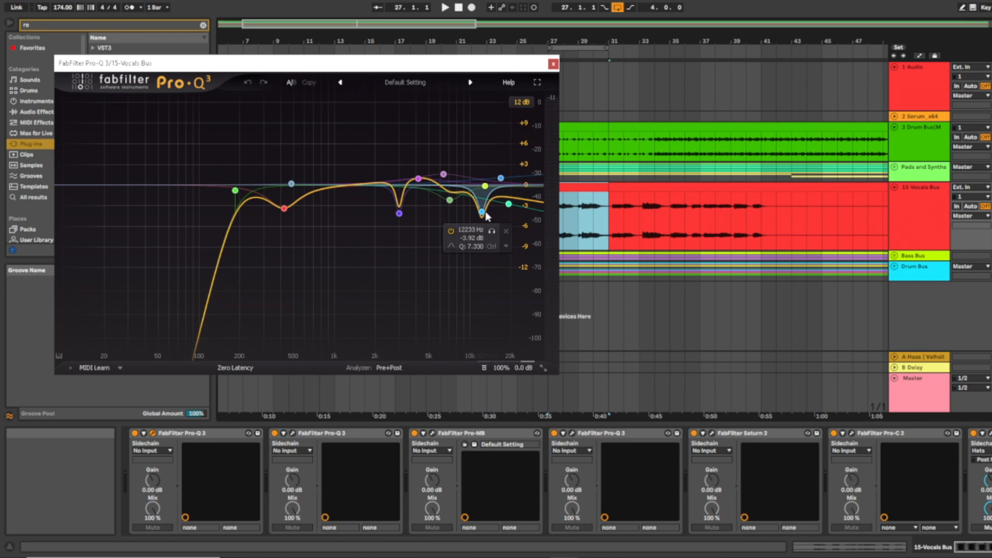
left_click(414, 234)
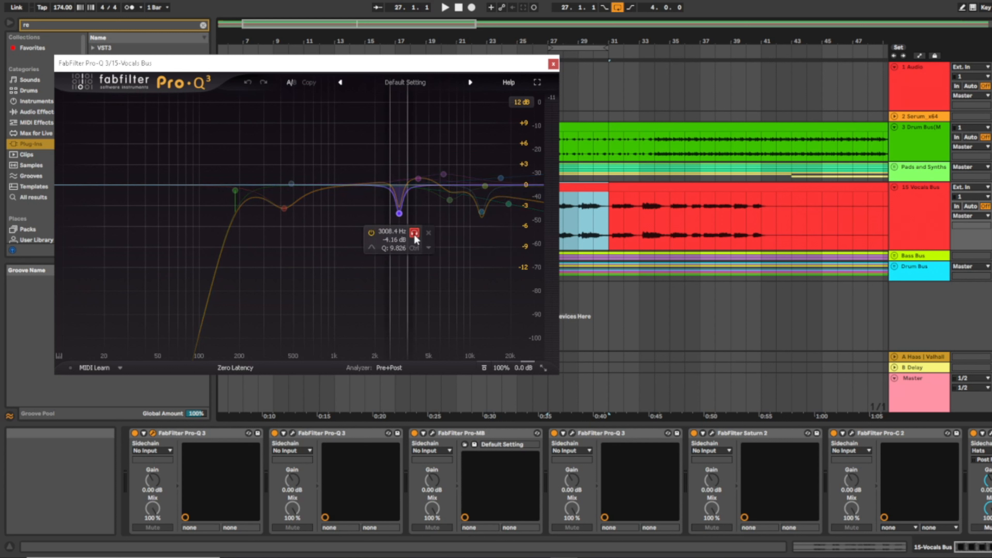
key("space")
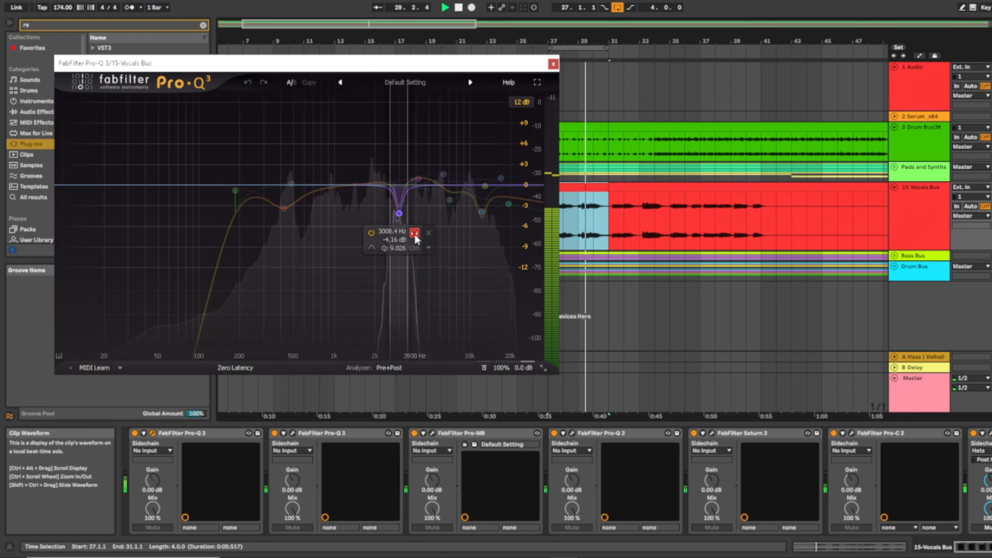
left_click(414, 234)
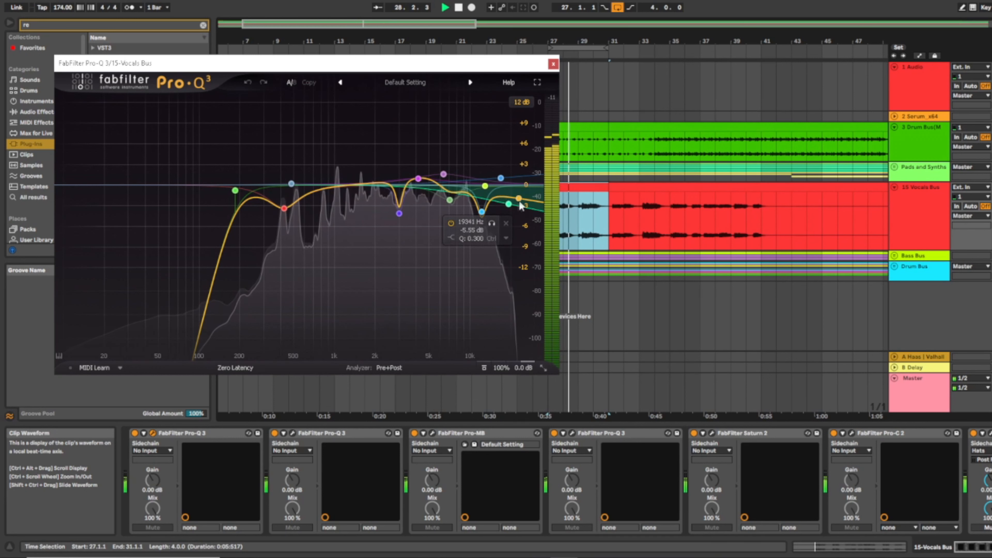
key("space")
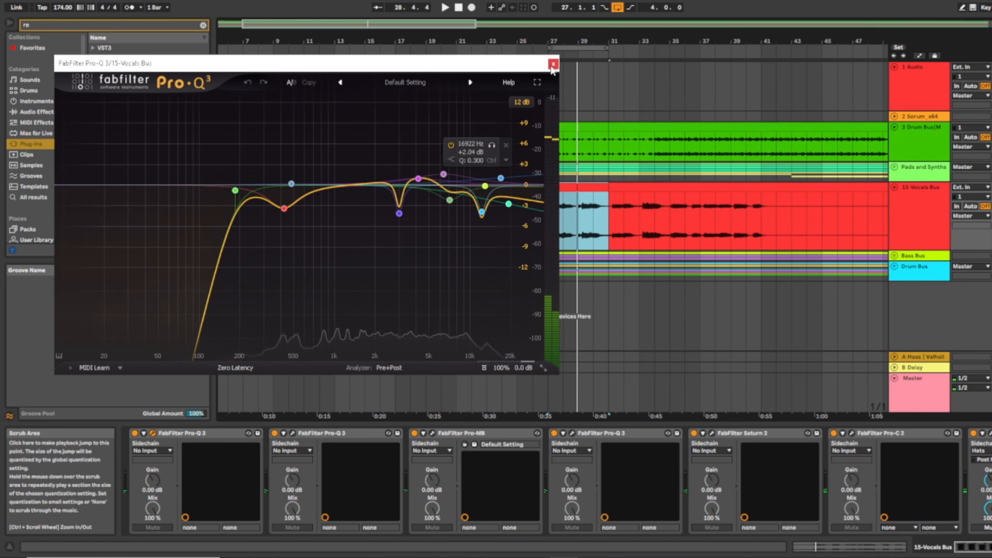
left_click(553, 64)
- Review the low cut and high boost in the Vocals Bus Pro-Q 3 after Pro-MB, and Pro-MB's high-frequency band
scroll(492, 436, "down", 2)
left_click(482, 434)
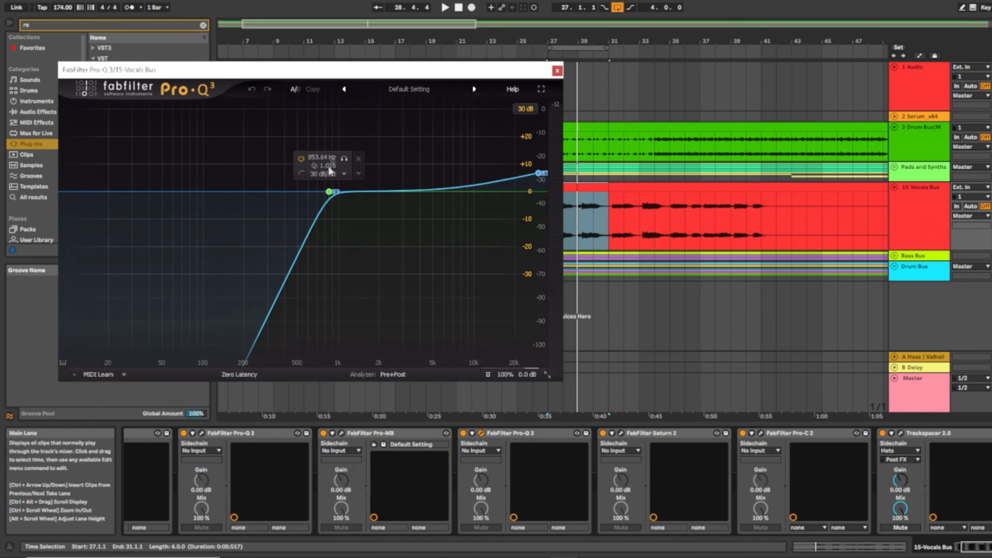
left_click(558, 71)
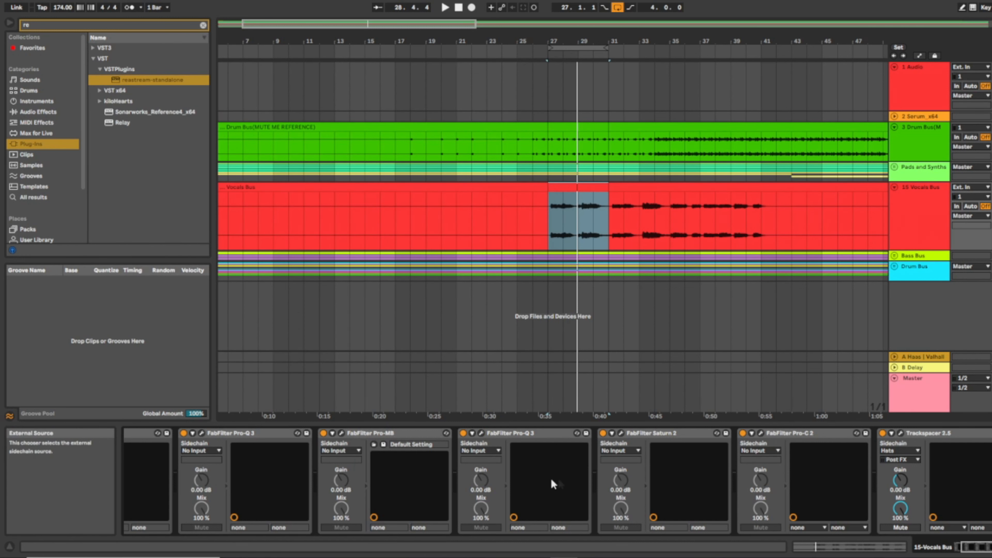
left_click(341, 434)
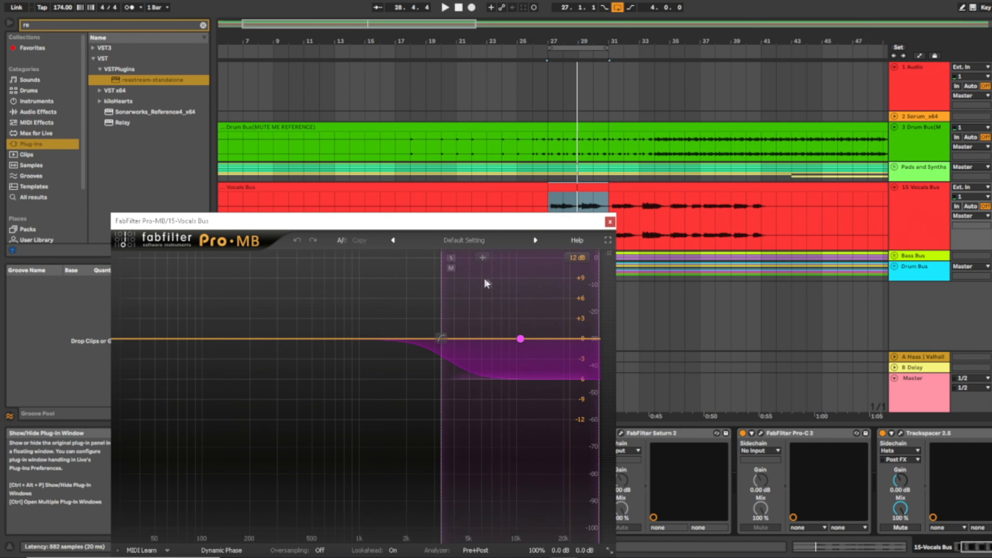
left_click(609, 221)
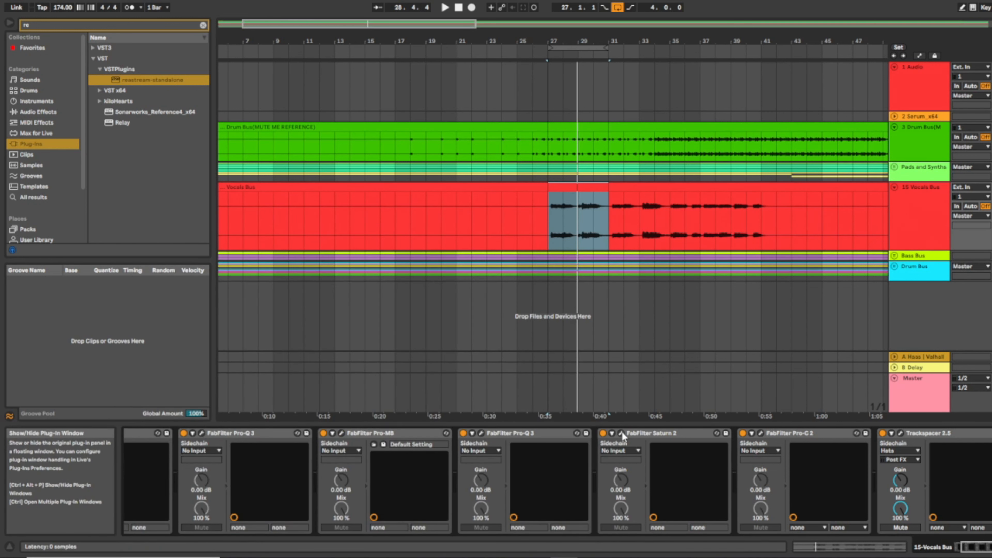
- Inspect the FabFilter Saturn 2 saturation and FabFilter Pro-C 2 compression settings on the Vocals Bus
left_click(621, 433)
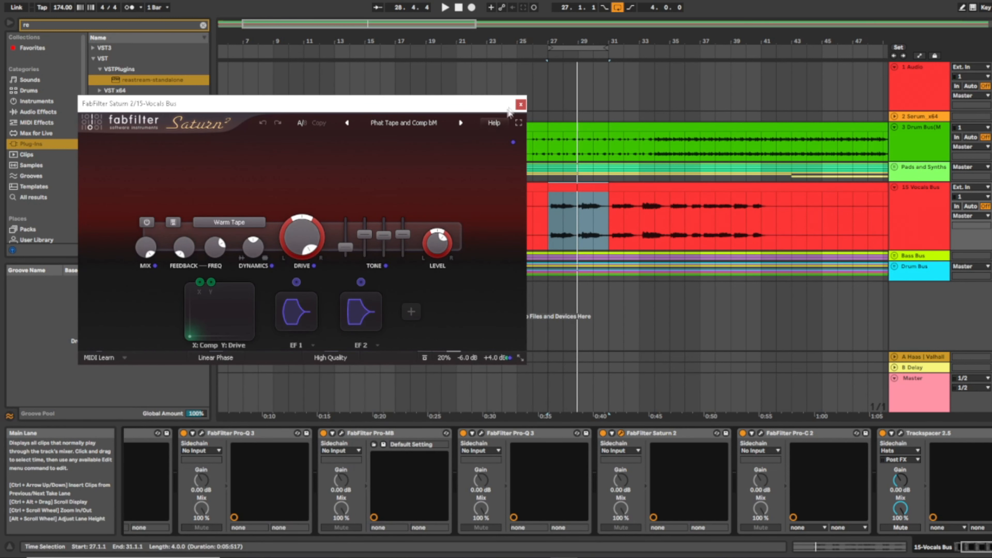
left_click(520, 104)
left_click(761, 432)
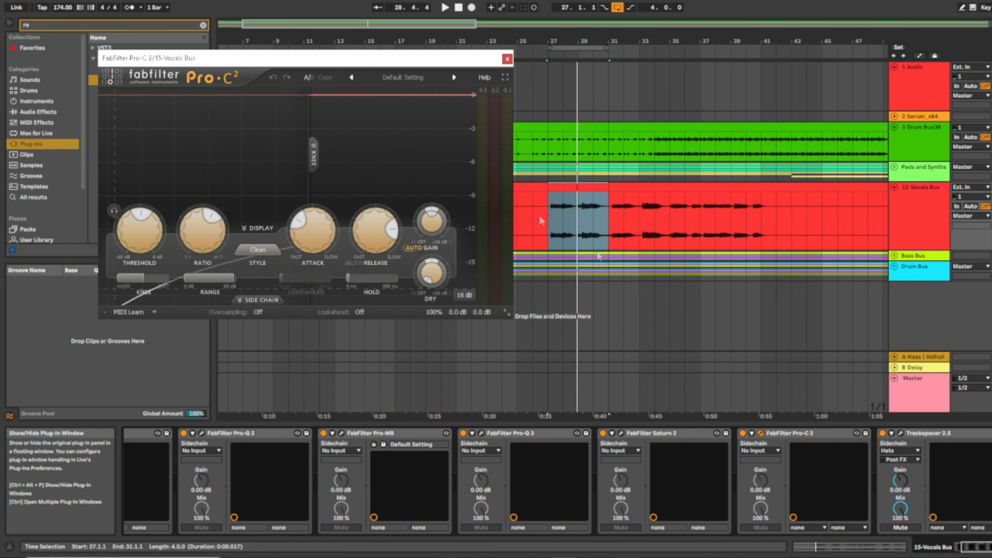
left_click(507, 59)
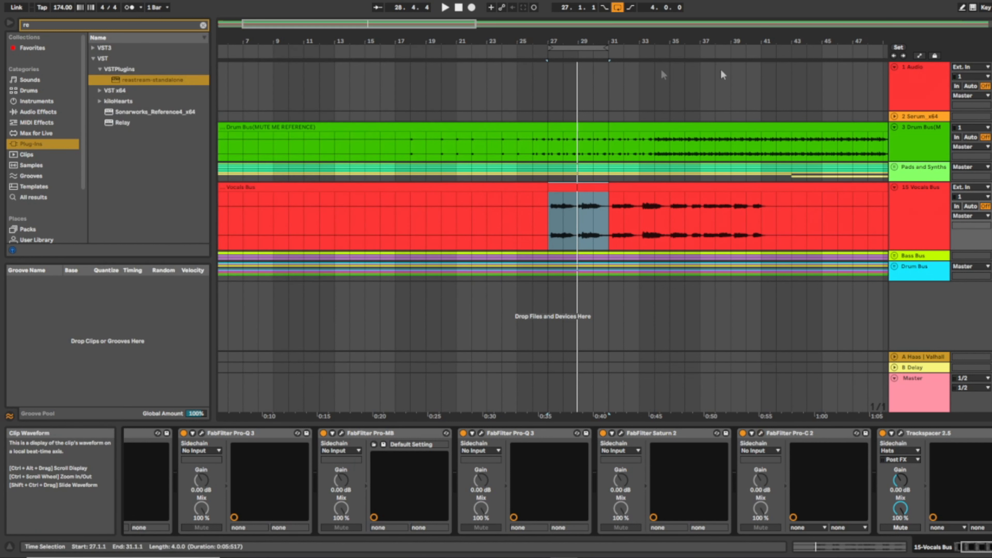
- Show the automation lanes and inspect the detailed Stage 1 settings of Thermal on the Vocals Bus
left_click(920, 55)
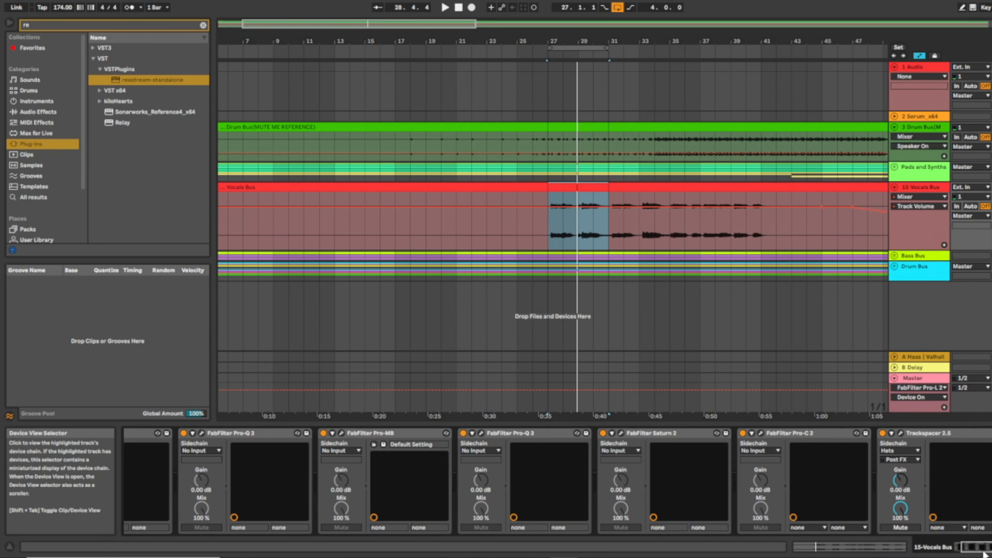
scroll(700, 435, "right", 5)
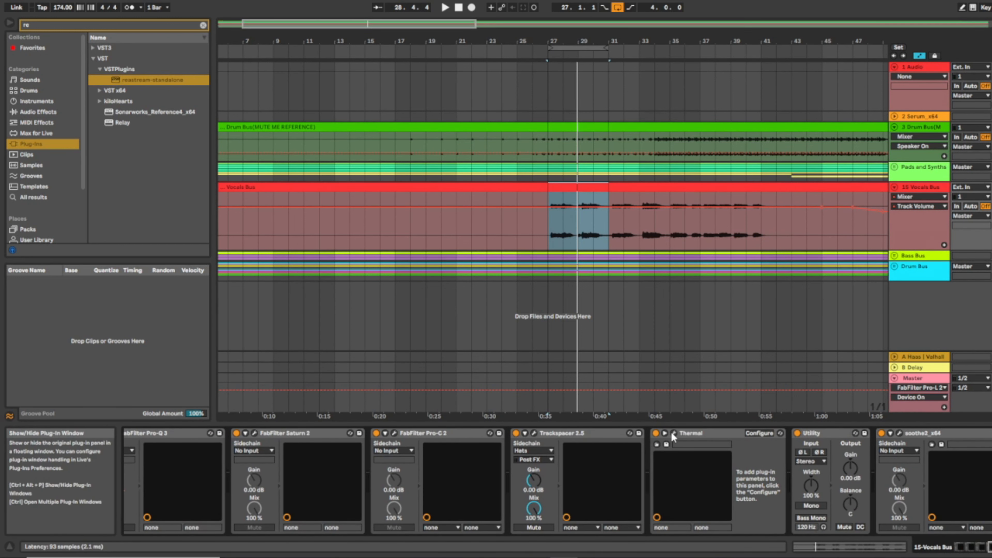
left_click(674, 434)
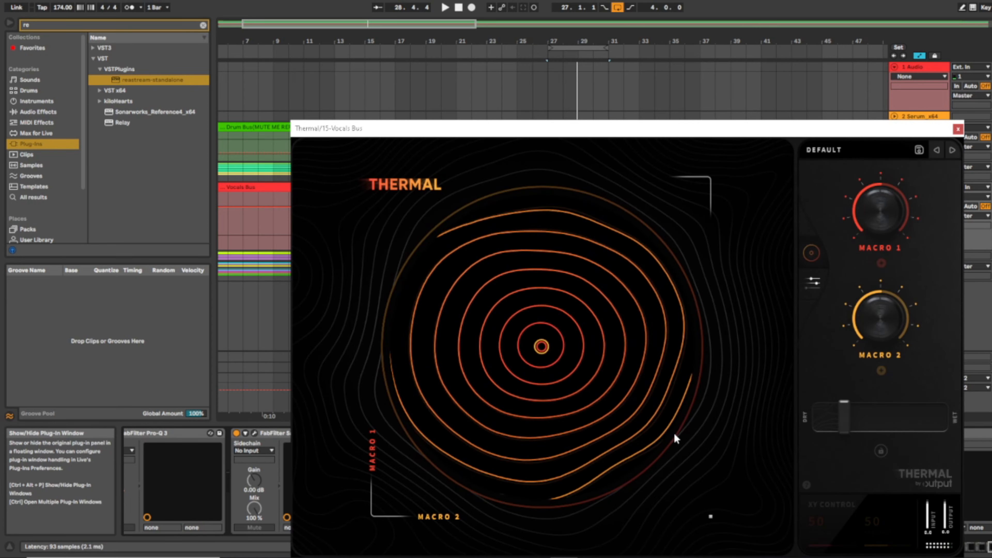
left_click(812, 288)
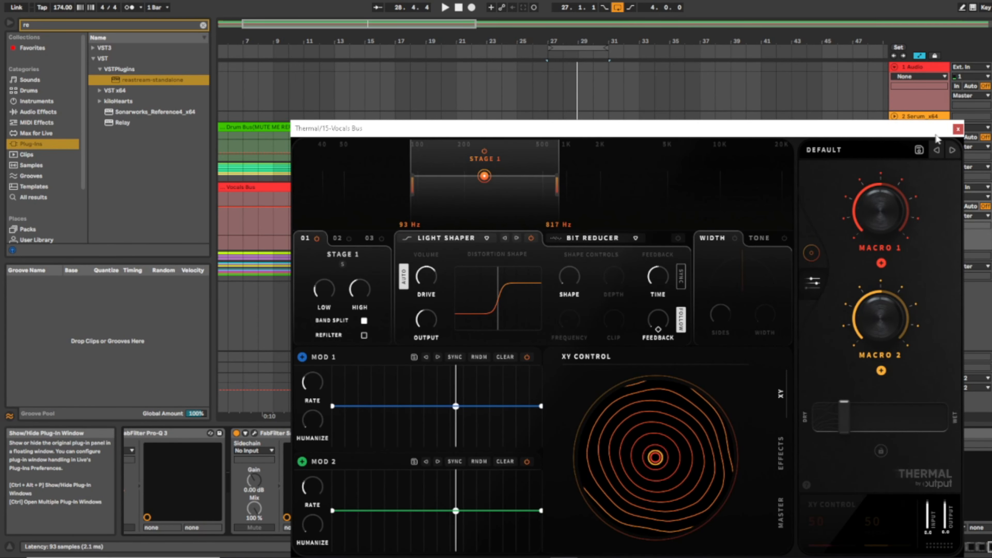
left_click(958, 129)
- Open soothe2 on the Vocals Bus and examine its depth, sharpness and frequency curve
left_click(900, 433)
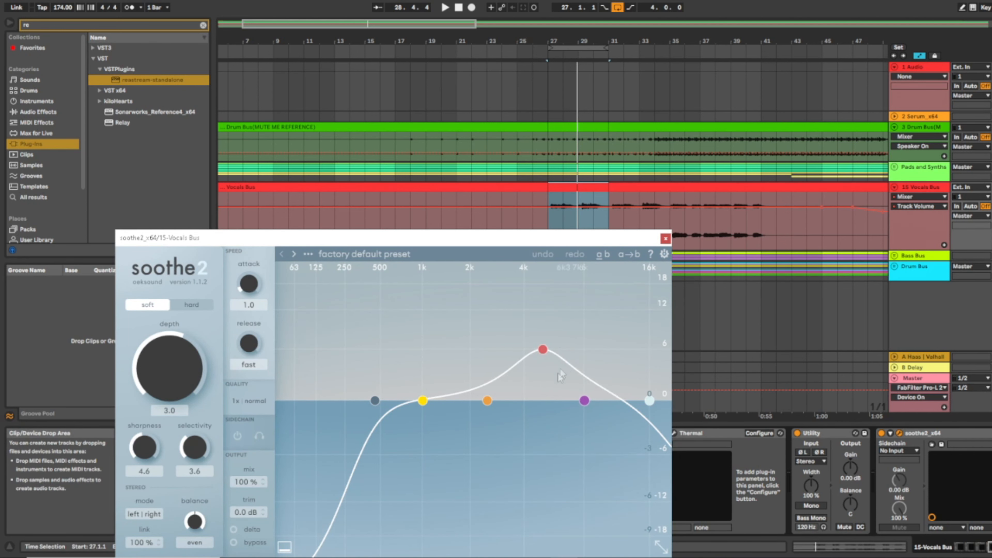
left_click_drag(613, 250, 667, 158)
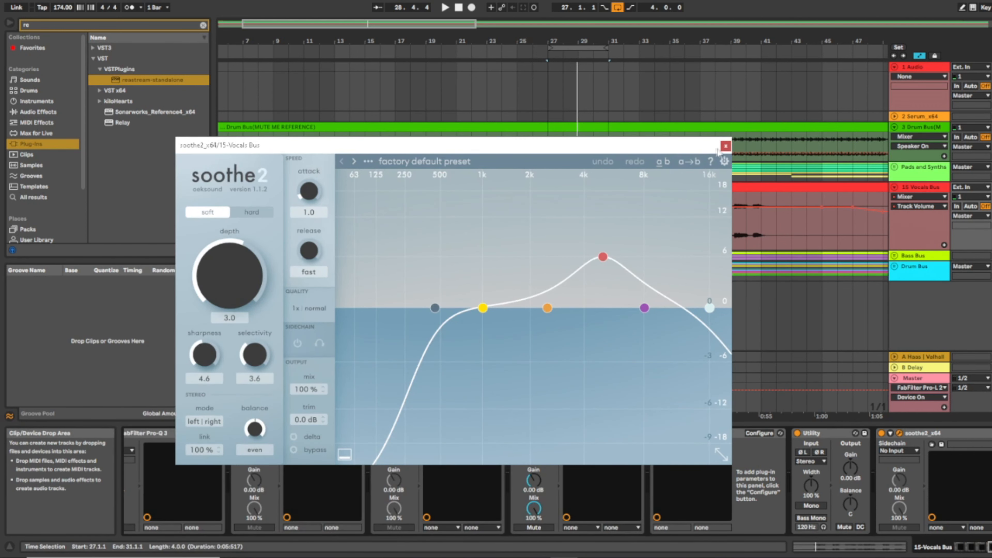
left_click(725, 146)
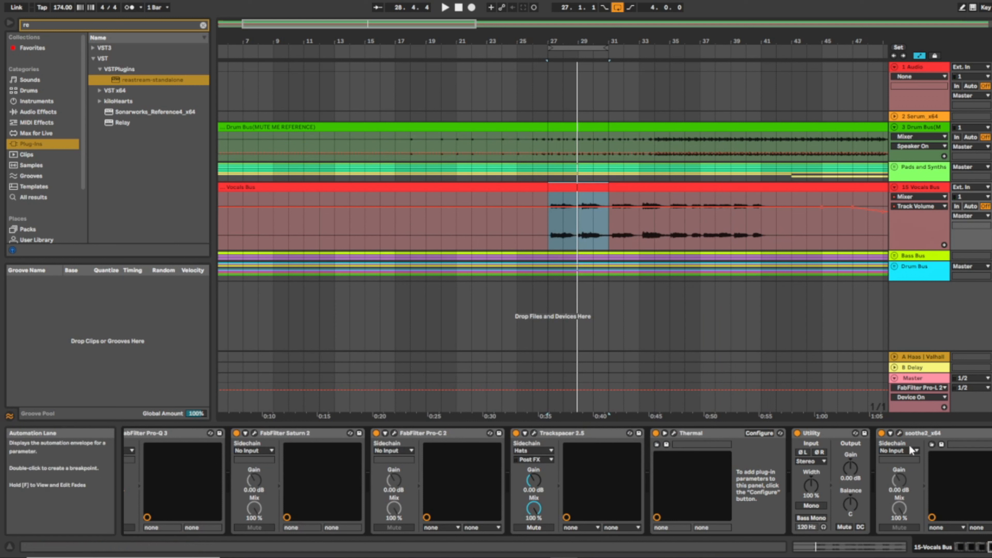
- On the Haas and Valhalla return track, check Trackspacer 2.5 sidechained to the Vocals Bus during playback
left_click(923, 358)
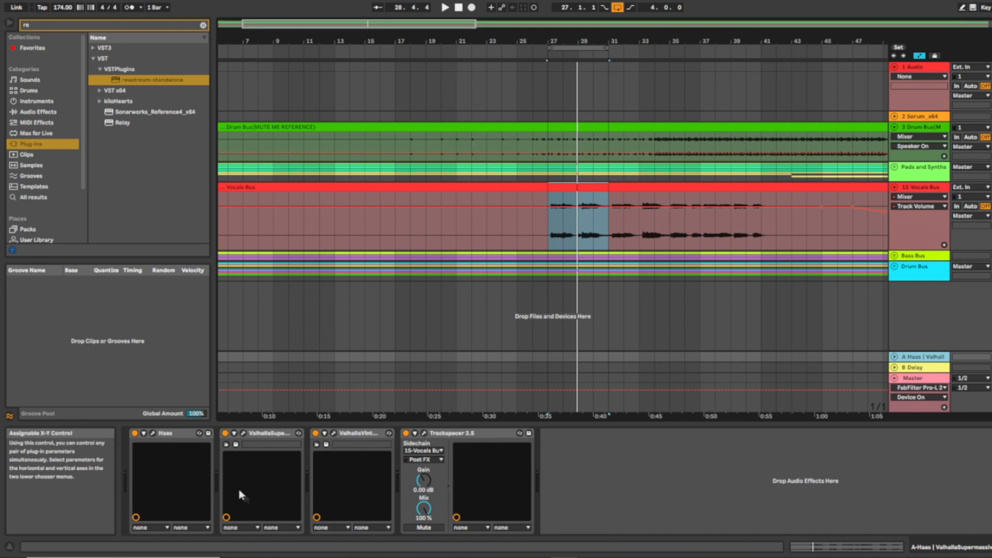
left_click(423, 432)
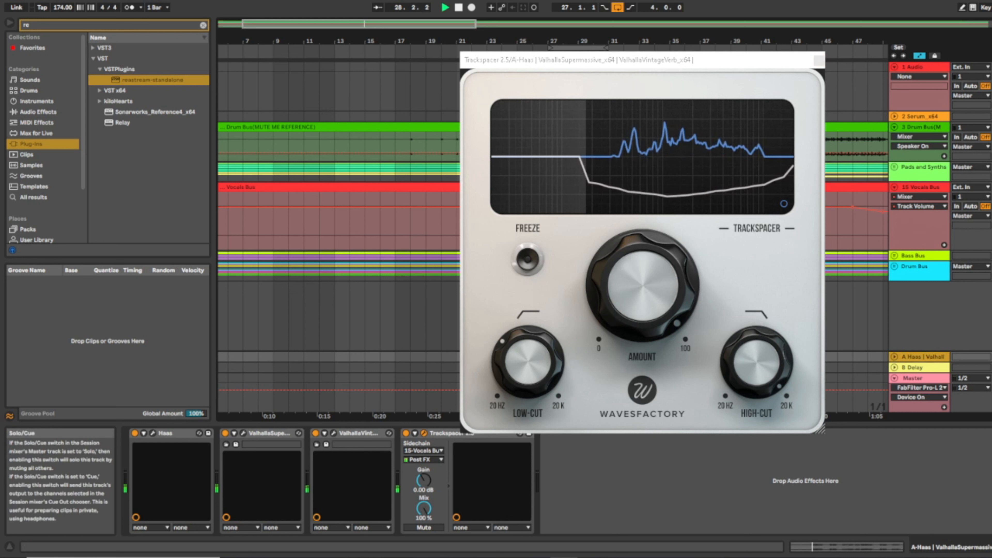
key("space")
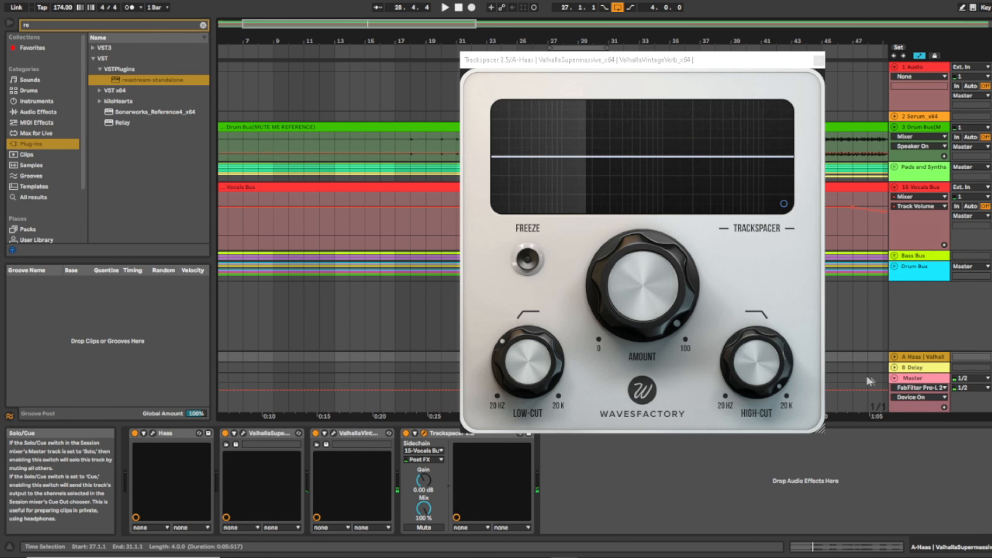
- Review the Gullfoss settings and the two FabFilter Pro-MB bands on the Master track
left_click(243, 433)
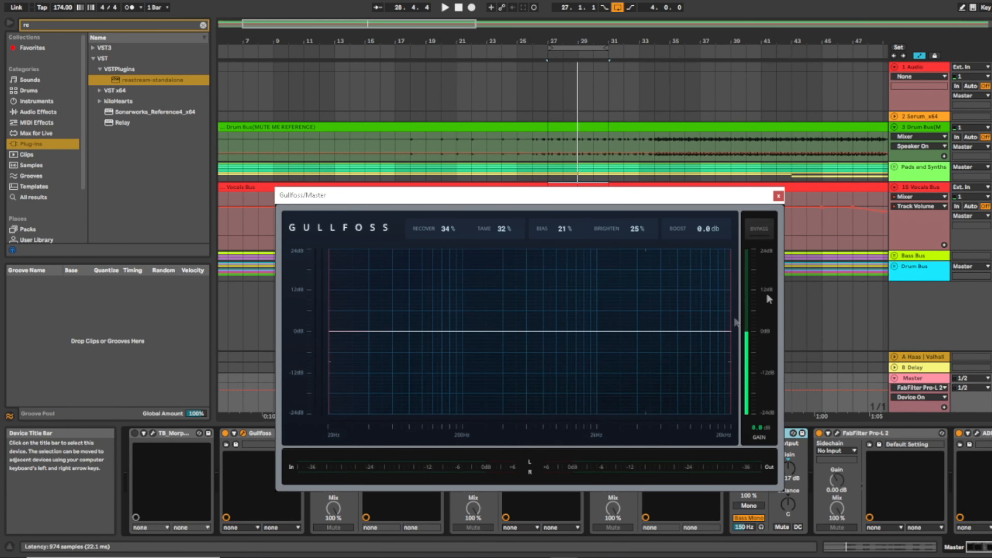
left_click(779, 196)
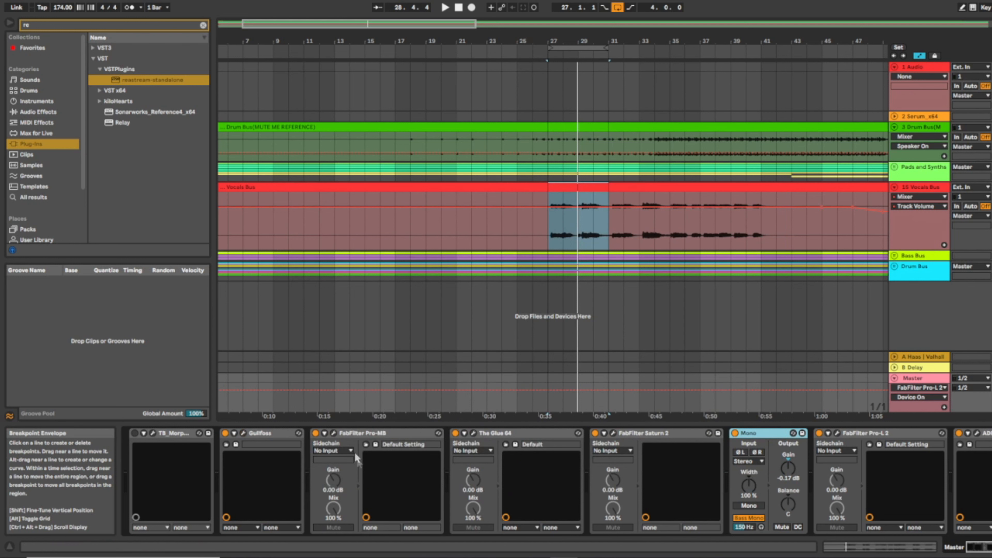
left_click(334, 433)
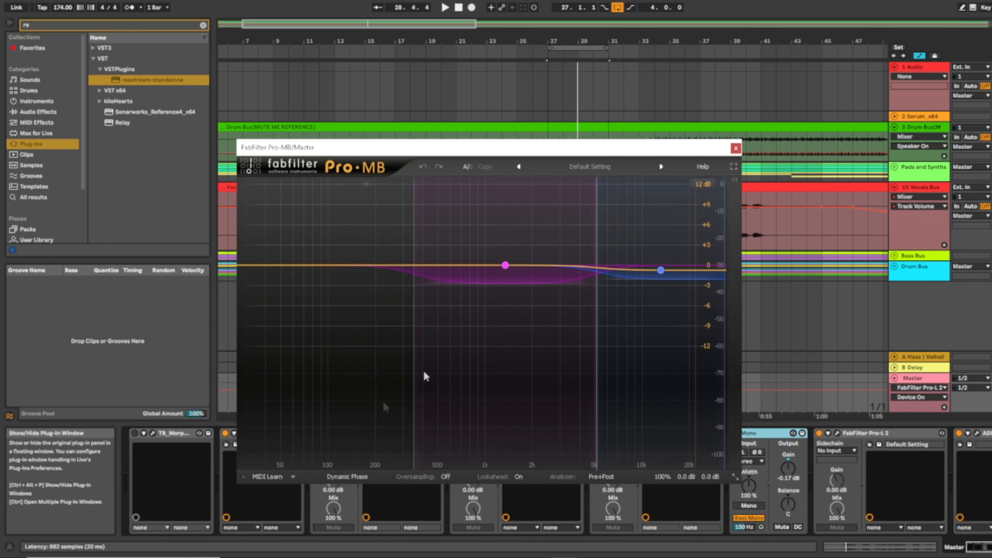
left_click(736, 149)
- Inspect The Glue compressor and the Gentle Saturation settings of FabFilter Saturn 2 on the Master track
left_click(473, 434)
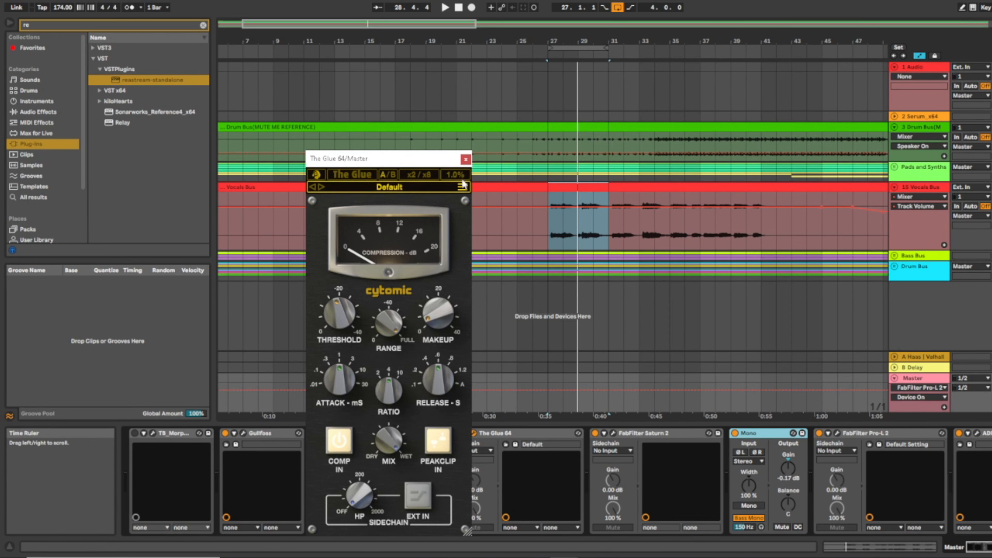
left_click(466, 161)
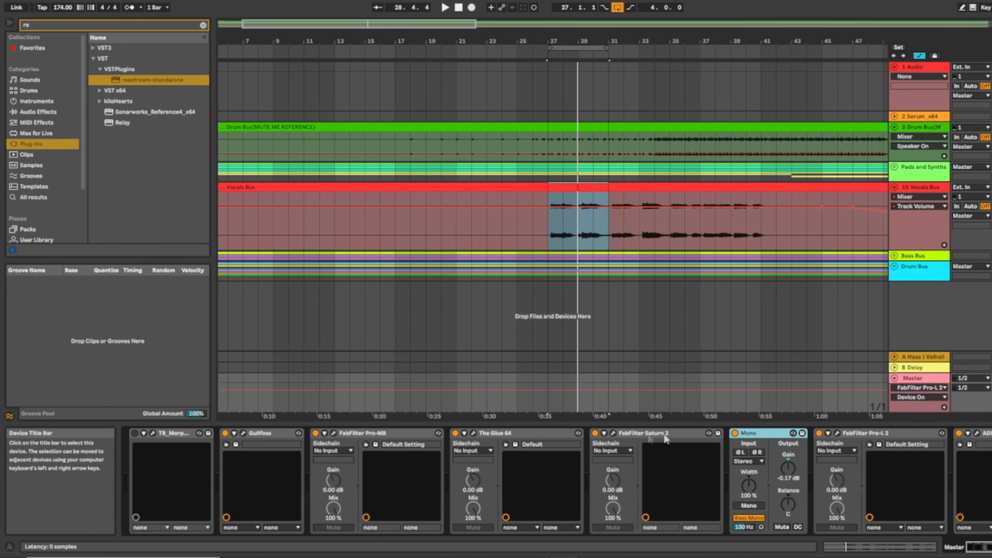
left_click(613, 434)
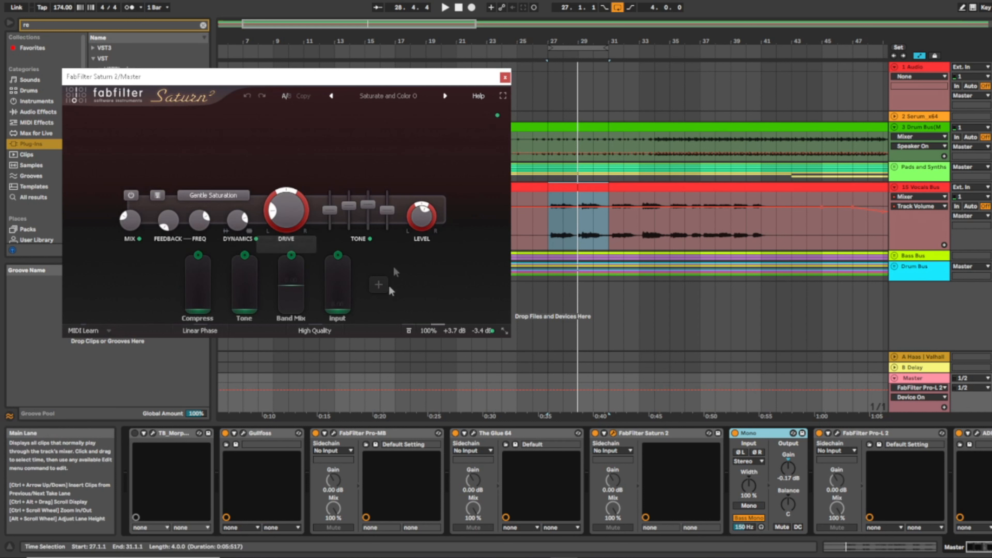
left_click_drag(302, 86, 541, 130)
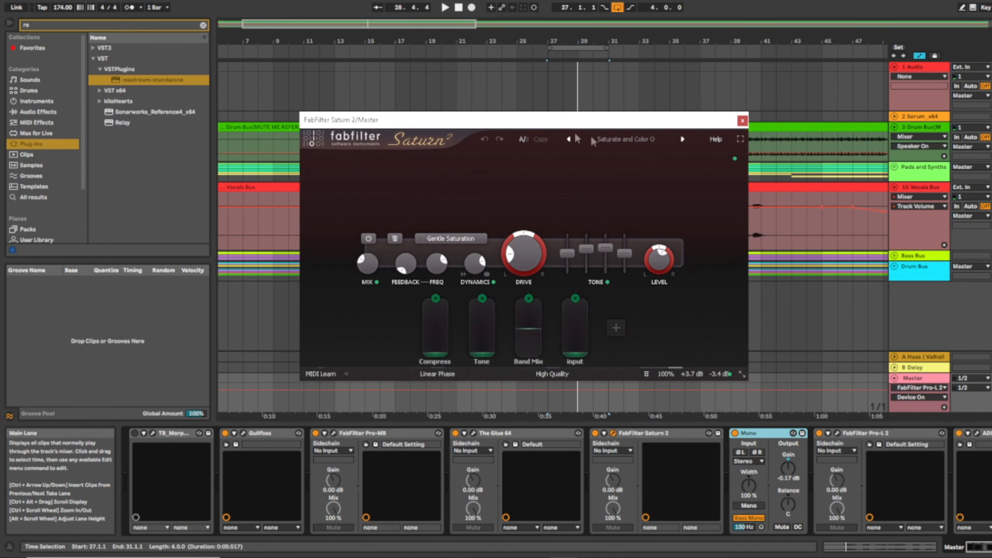
left_click(742, 122)
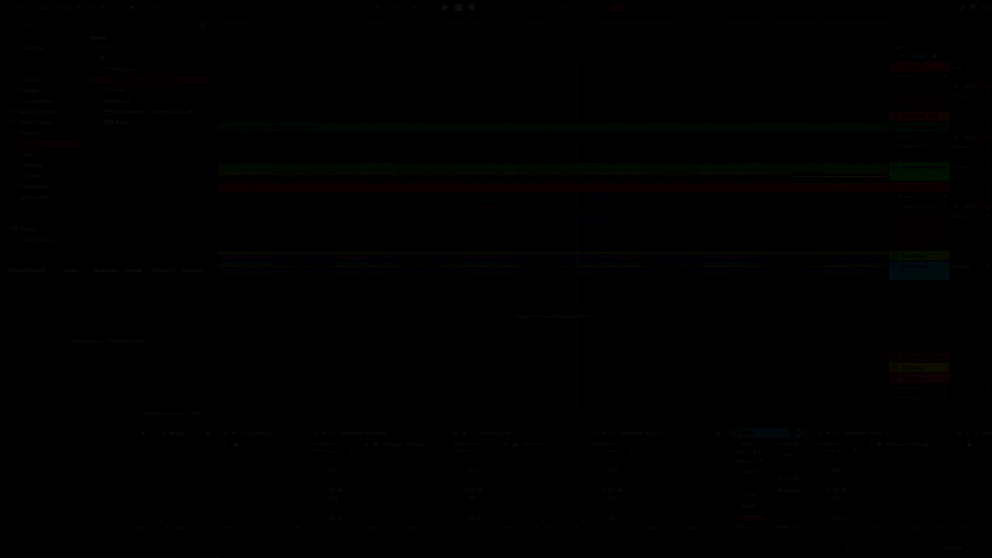